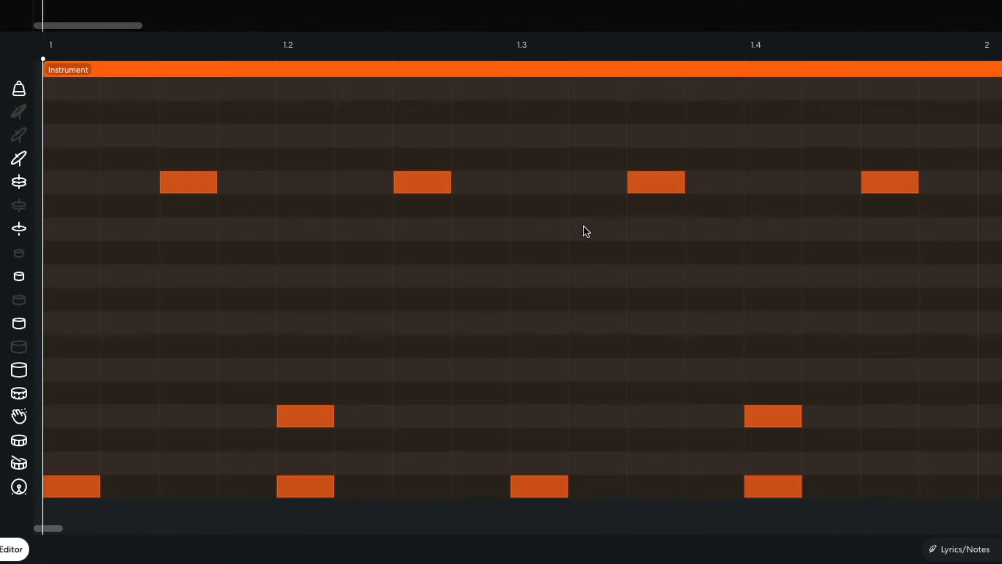
left_click(583, 228)
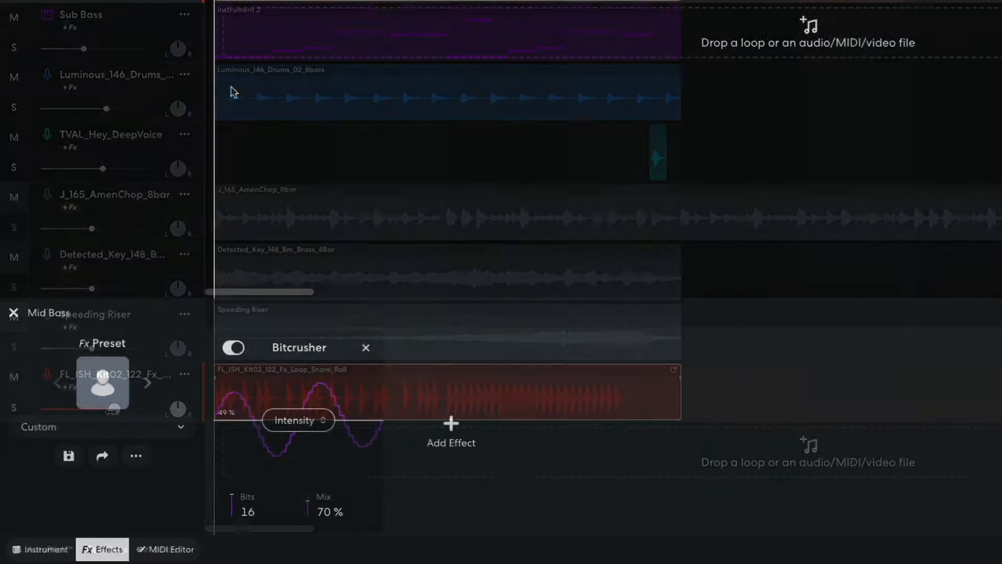
left_click_drag(97, 411, 98, 412)
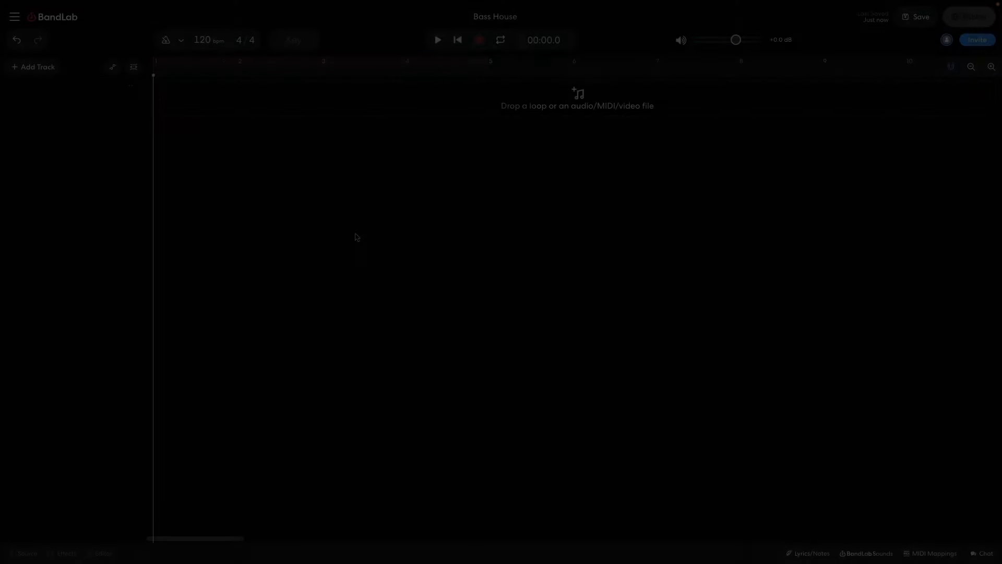
Step: Set the project tempo to 150 bpm and the key to E minor
double_click(286, 55)
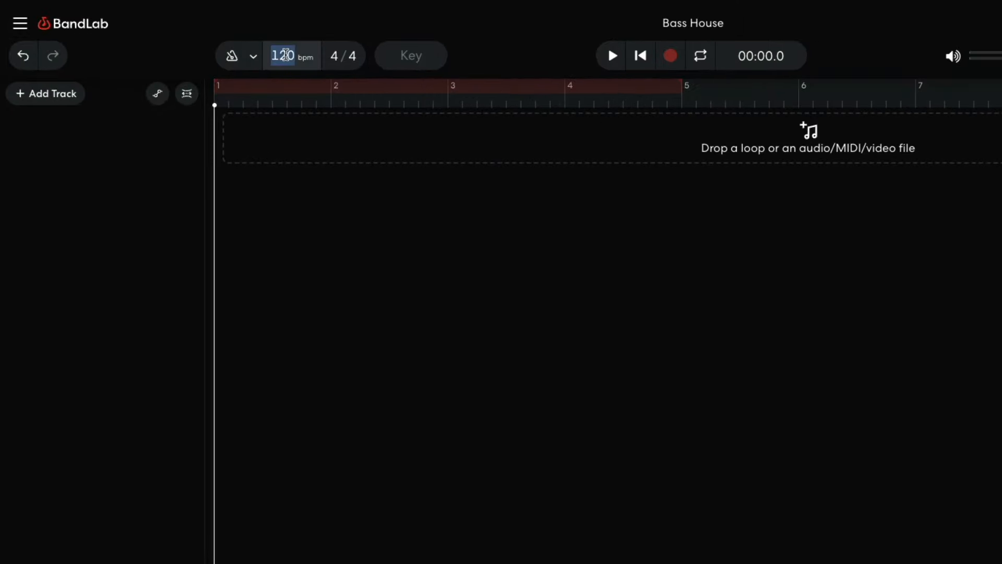
type("150")
key("Return")
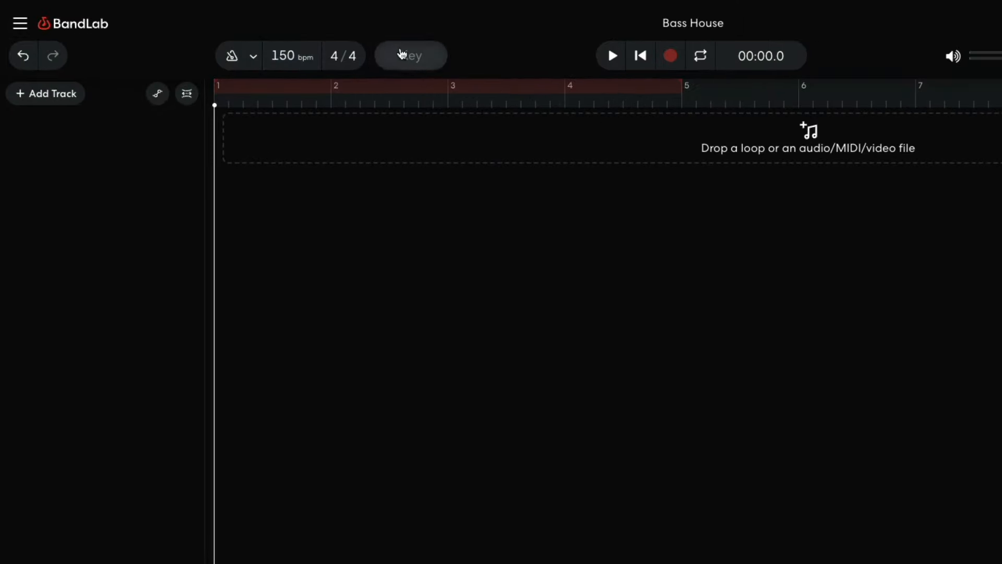
left_click(404, 55)
left_click_drag(439, 116, 439, 240)
left_click(416, 289)
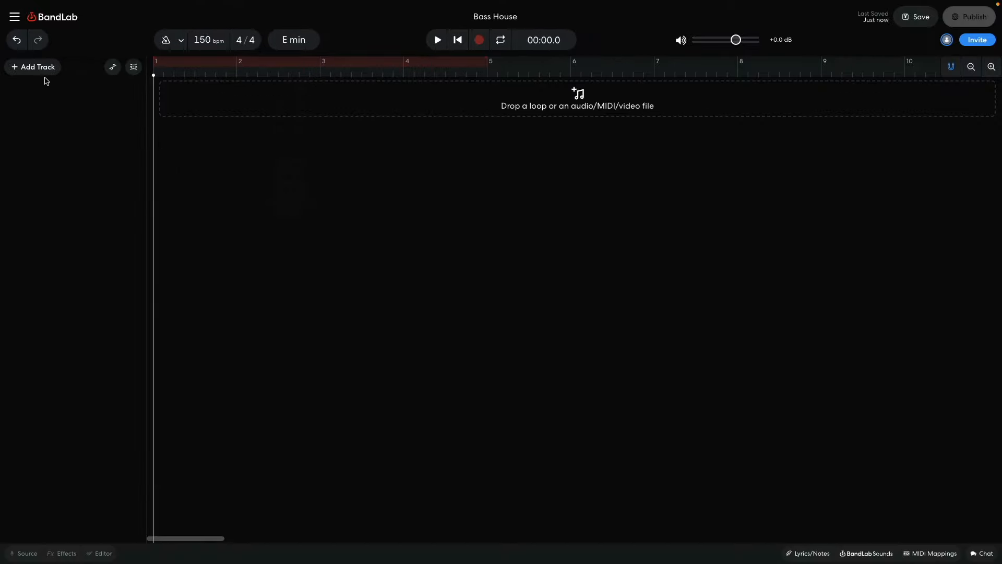
Step: Add a virtual instrument track and load the Nu House drum pads on it
left_click(40, 68)
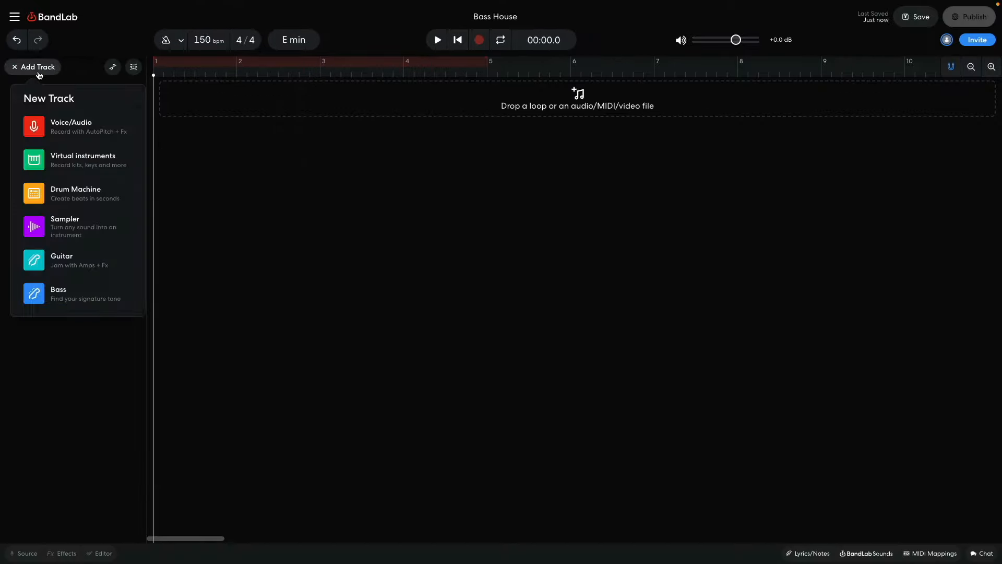
left_click(69, 157)
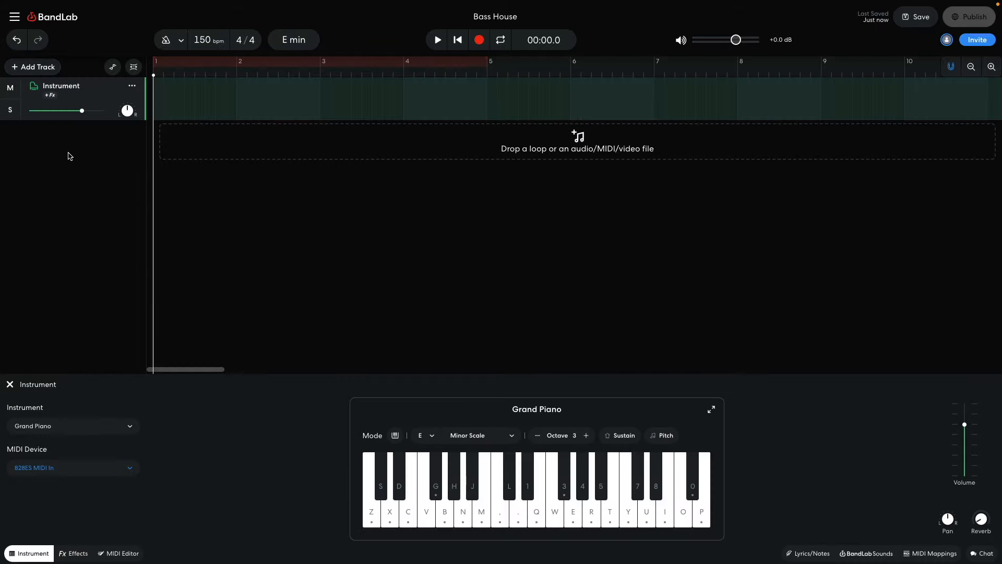
left_click(54, 427)
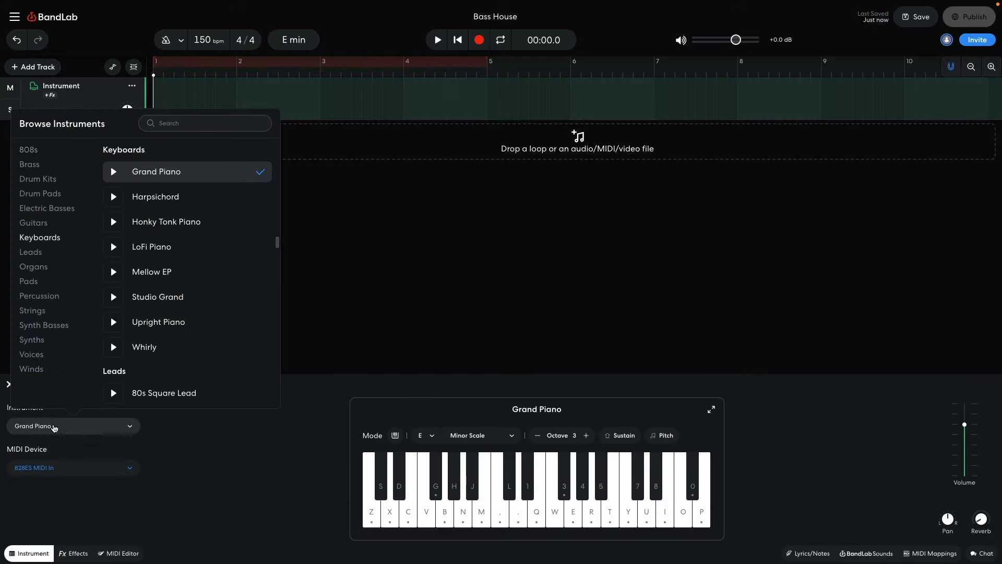
left_click(53, 194)
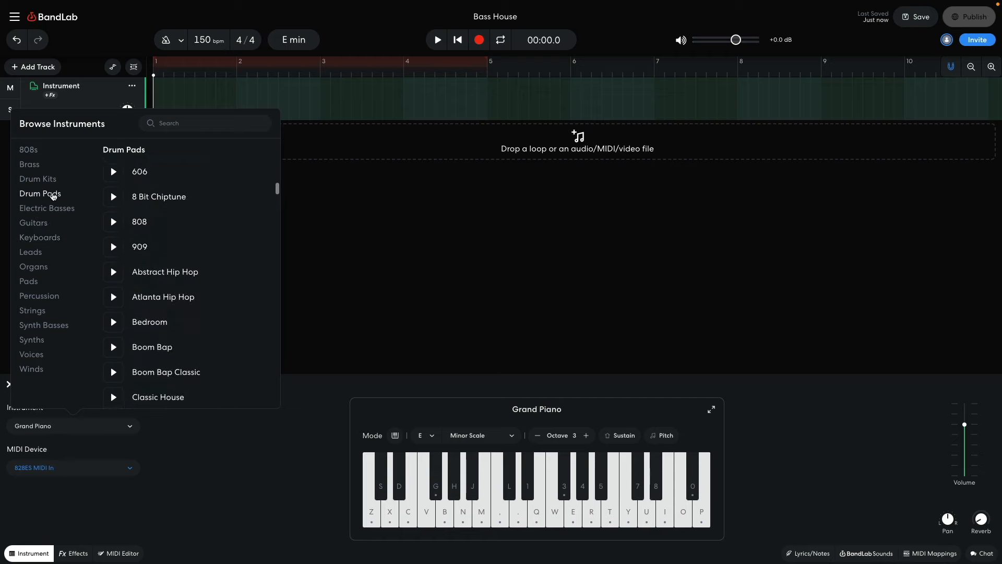
scroll(166, 251, "down", 8)
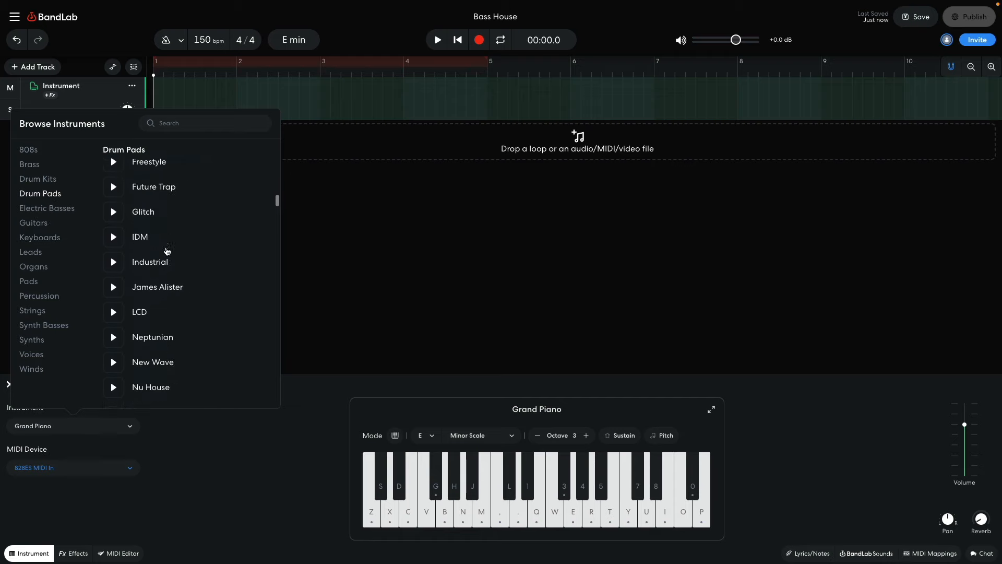
left_click(149, 361)
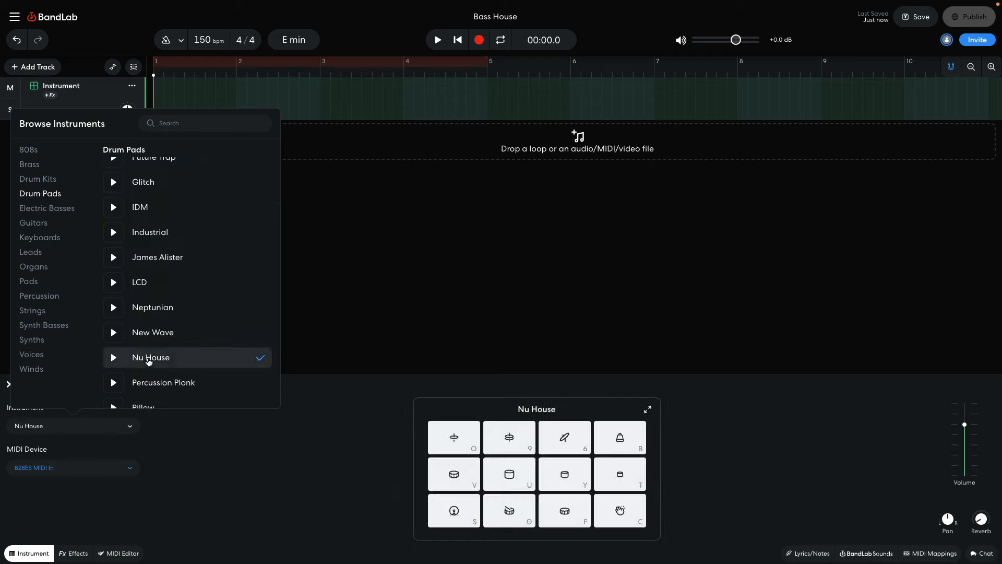
left_click(333, 319)
key("s")
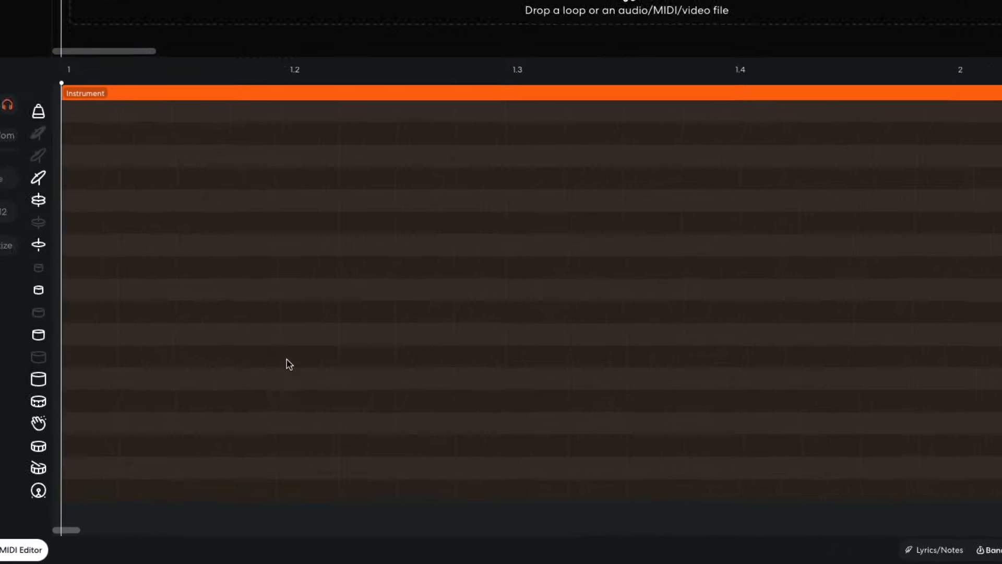
Step: Place kick notes on all four beats of bar 1 and claps on beats 2 and 4
left_click(83, 483)
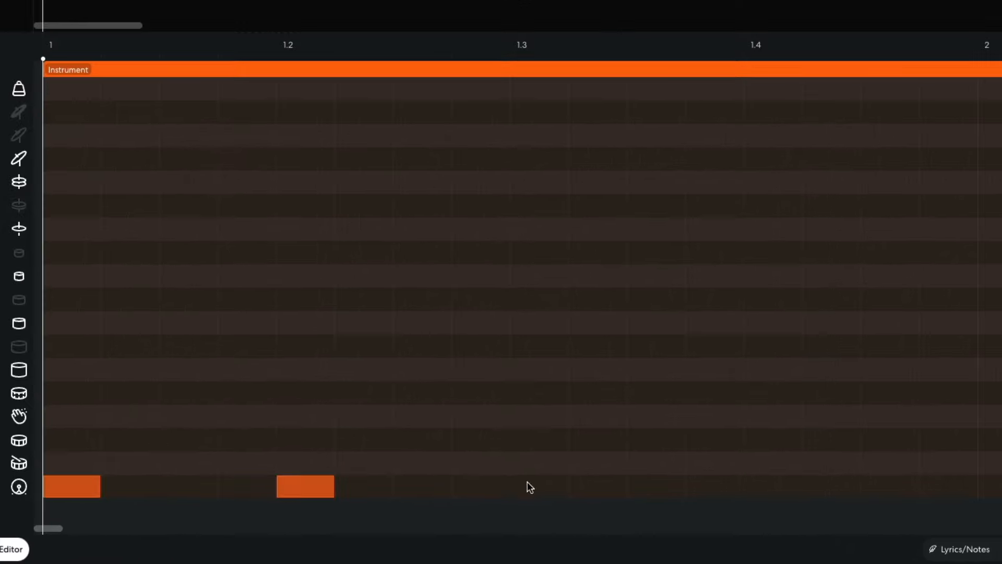
left_click(763, 487)
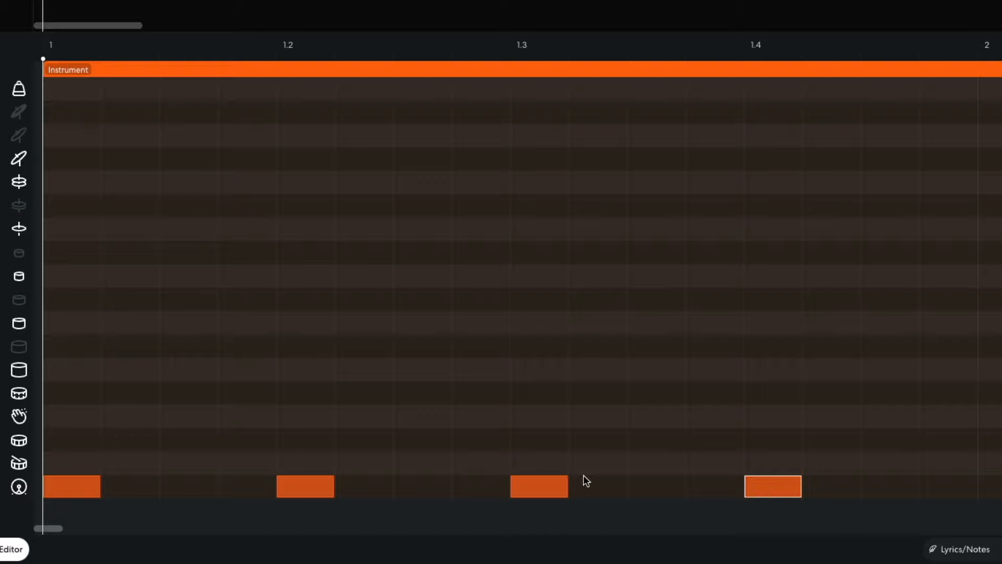
left_click(306, 416)
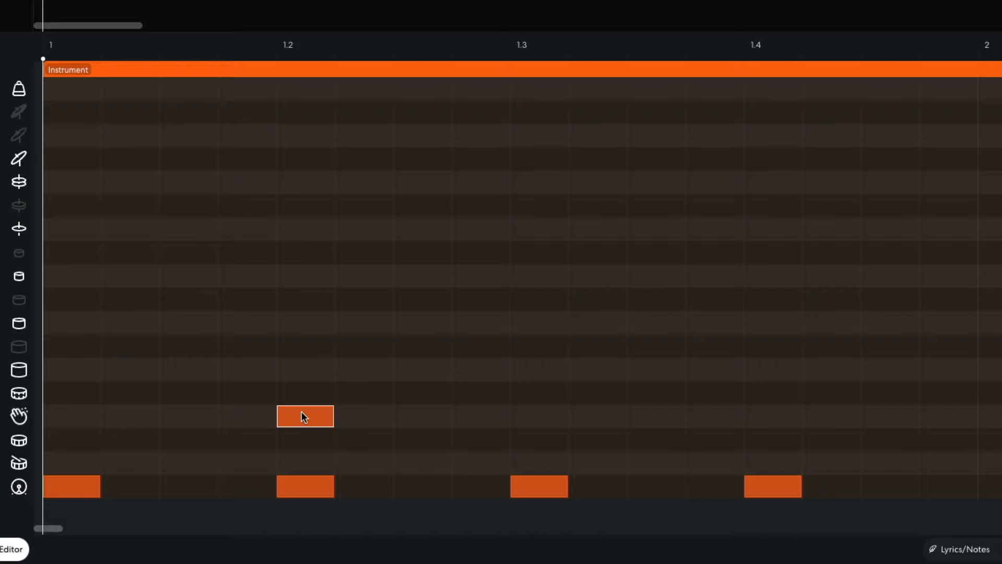
left_click(763, 416)
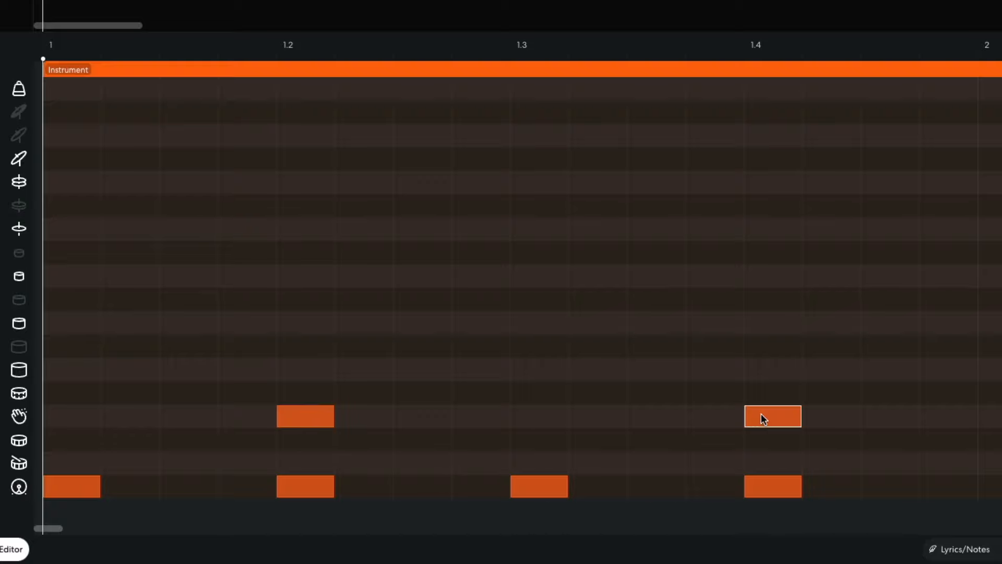
Step: Add hi-hat notes on the four off-beats of bar 1 and one note two rows lower just after beat 3, playing the beat back
left_click(190, 183)
left_click(422, 182)
left_click(658, 182)
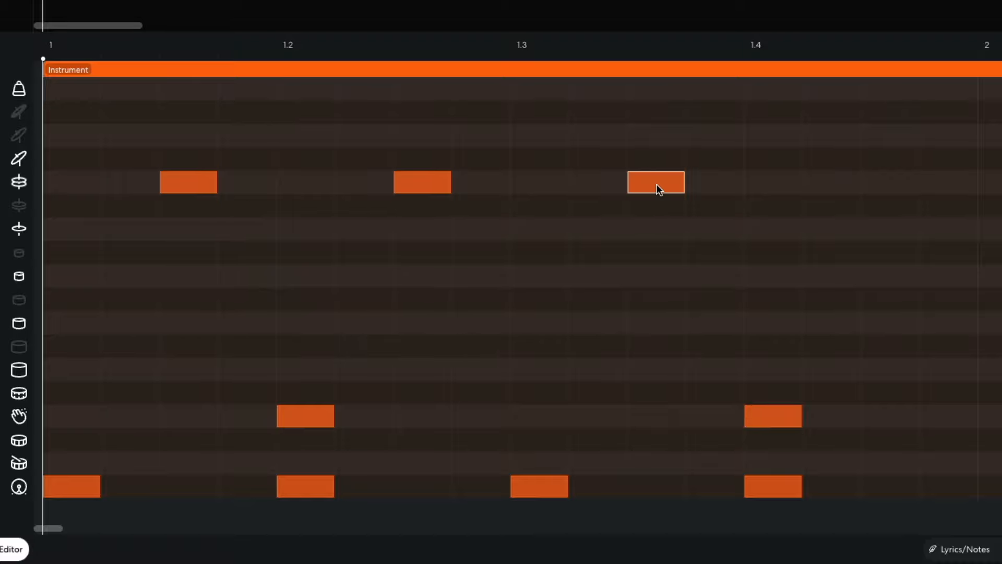
left_click(879, 183)
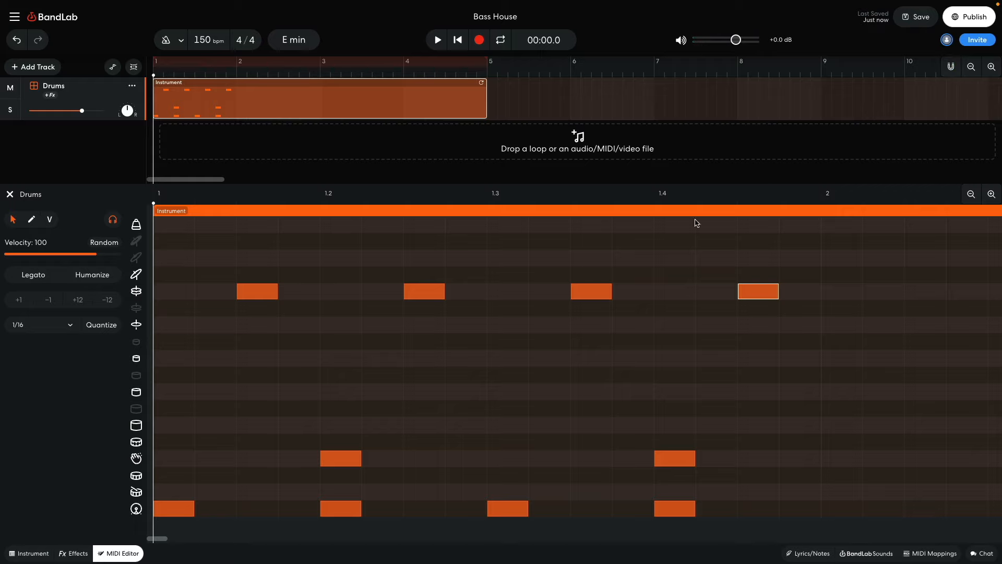
left_click(540, 325)
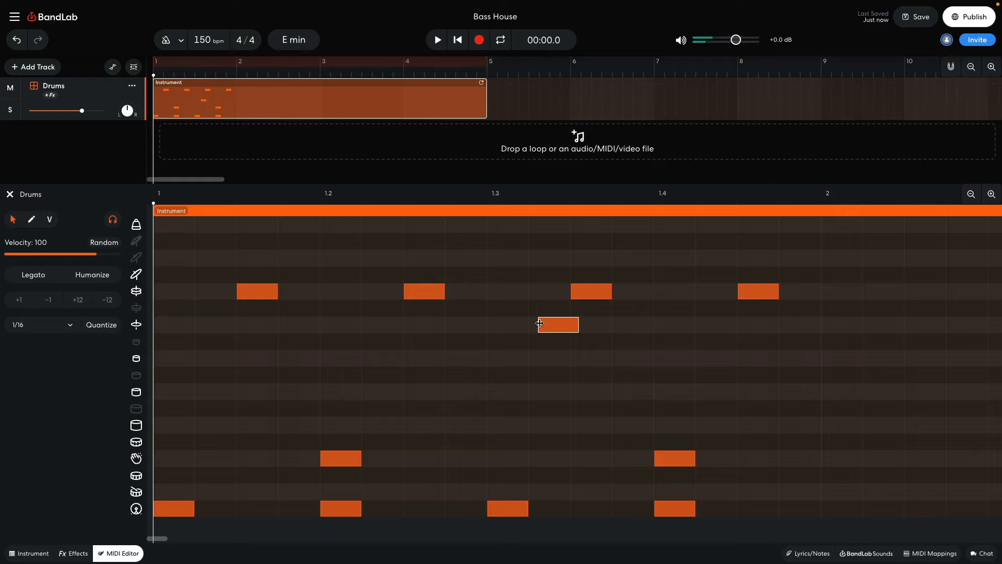
key("space")
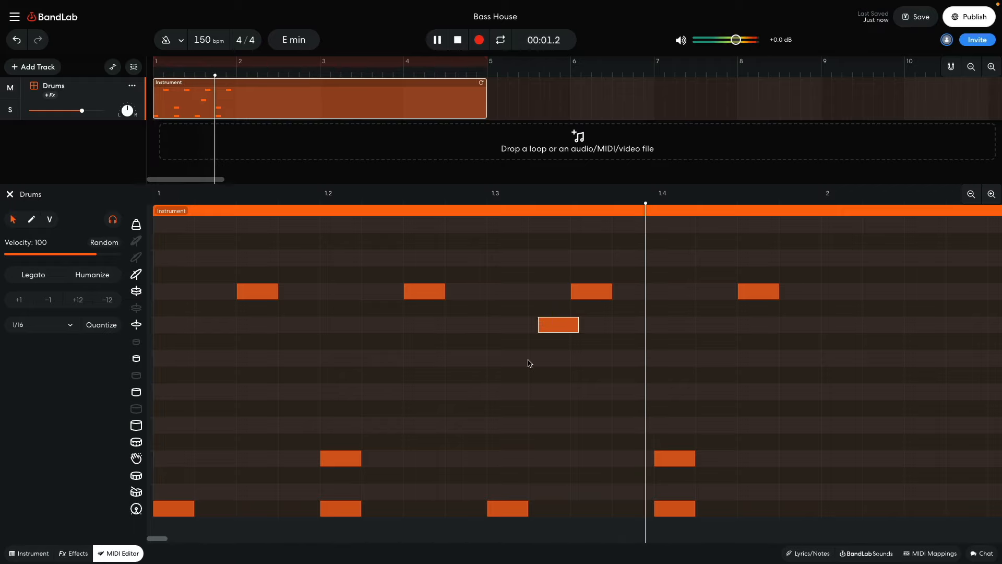
key("space")
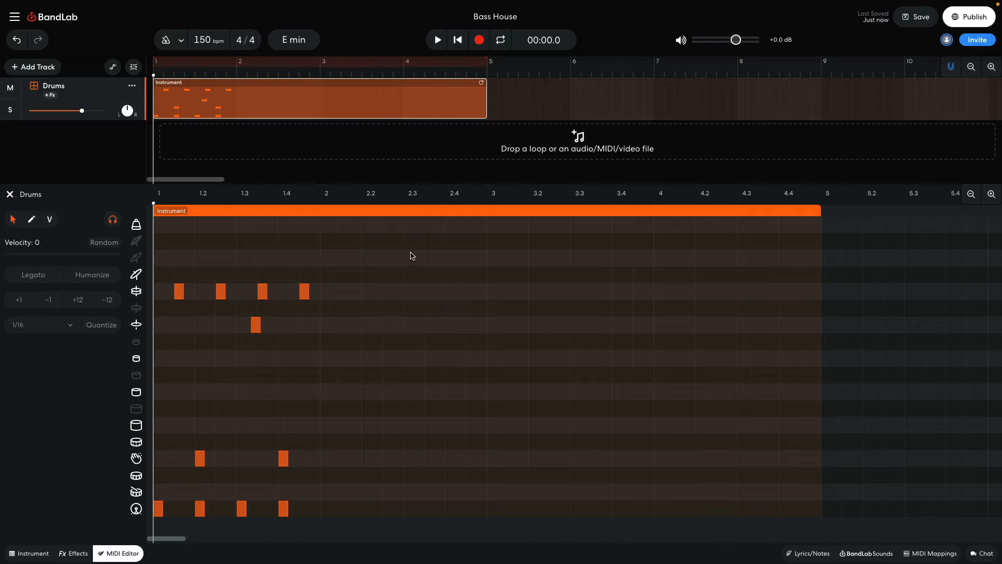
Step: Repeat the bar 1 drum pattern across all four bars, lower the Drums track's volume and listen to the result
left_click_drag(411, 252, 652, 524)
left_click_drag(82, 111, 77, 111)
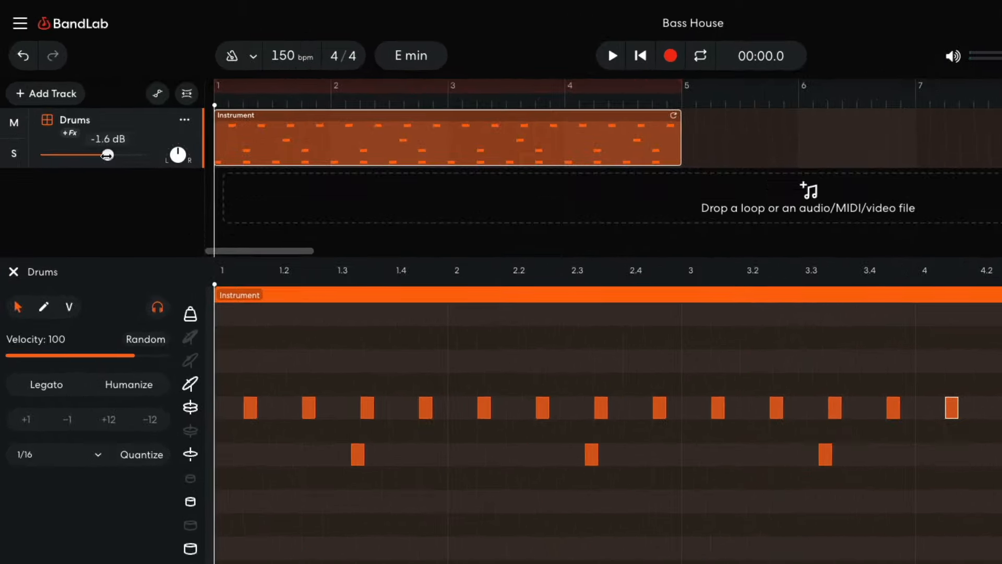
left_click_drag(107, 155, 92, 155)
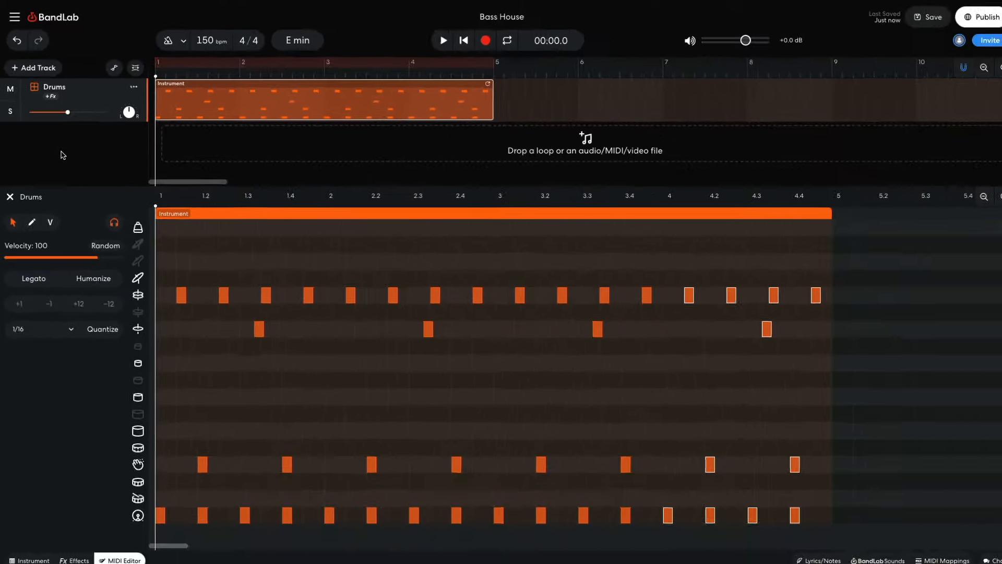
key("space")
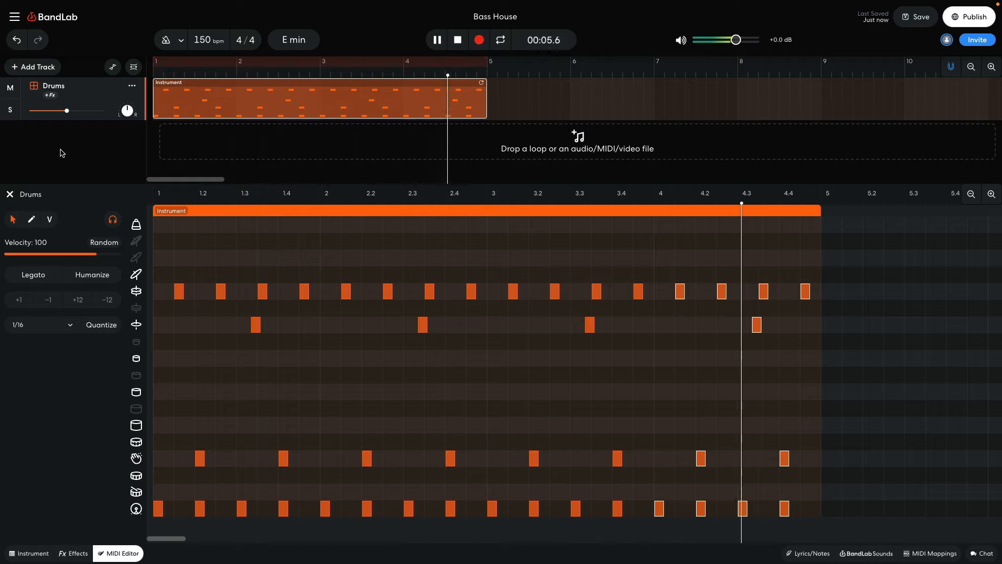
left_click(62, 152)
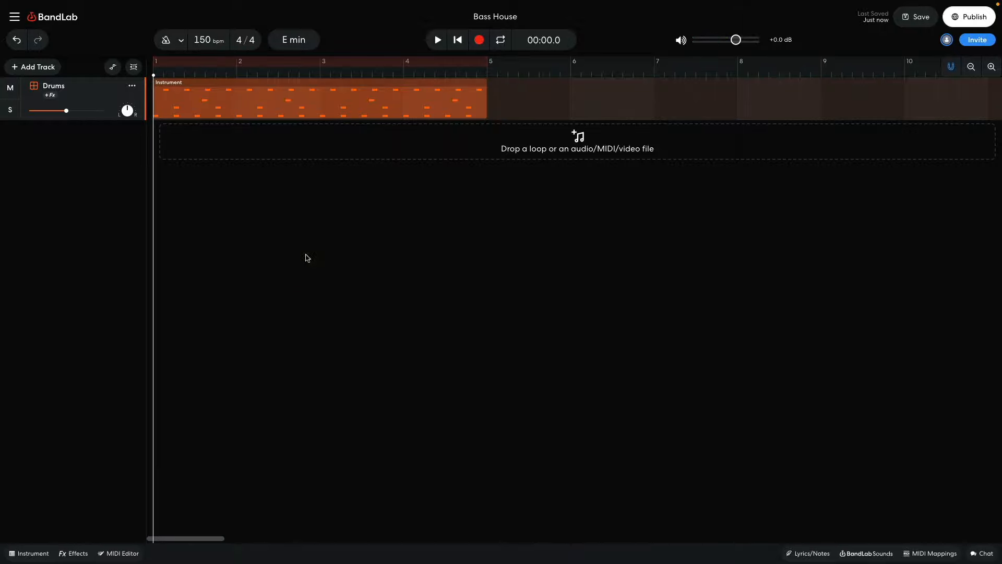
Step: Add a second virtual instrument track and load the DaFunky Crunch synth bass on it
left_click(36, 67)
left_click(54, 157)
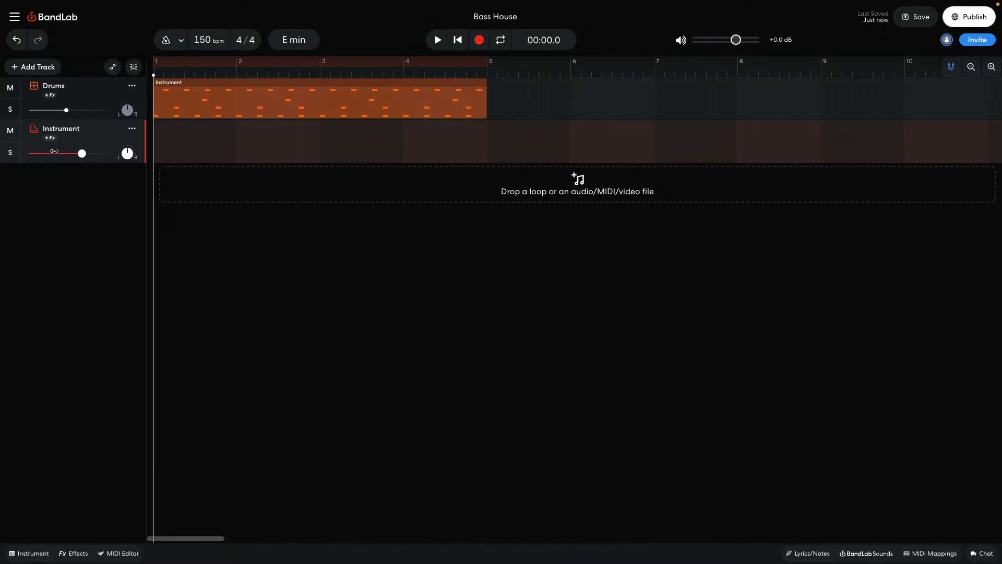
left_click(29, 553)
left_click(66, 426)
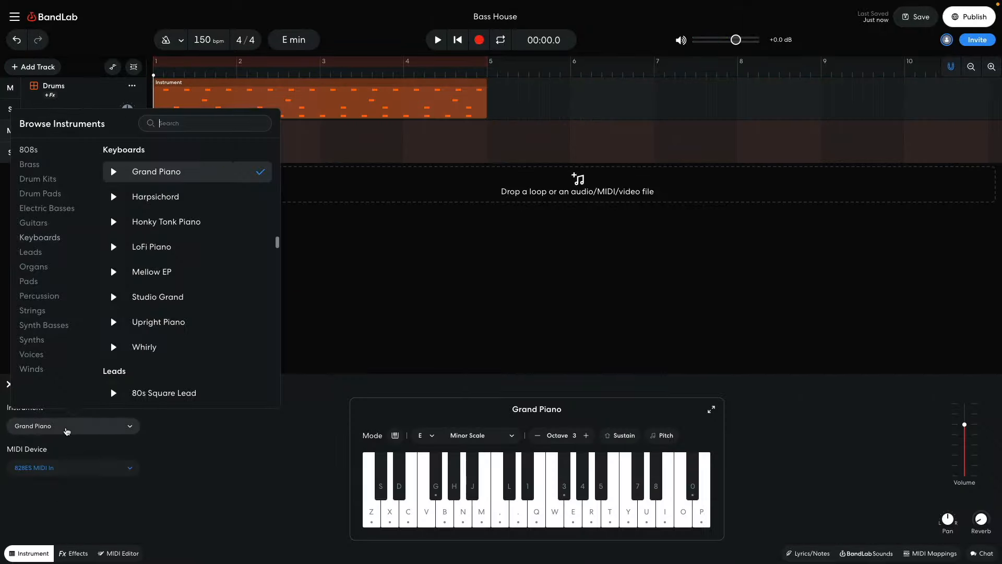
left_click(53, 325)
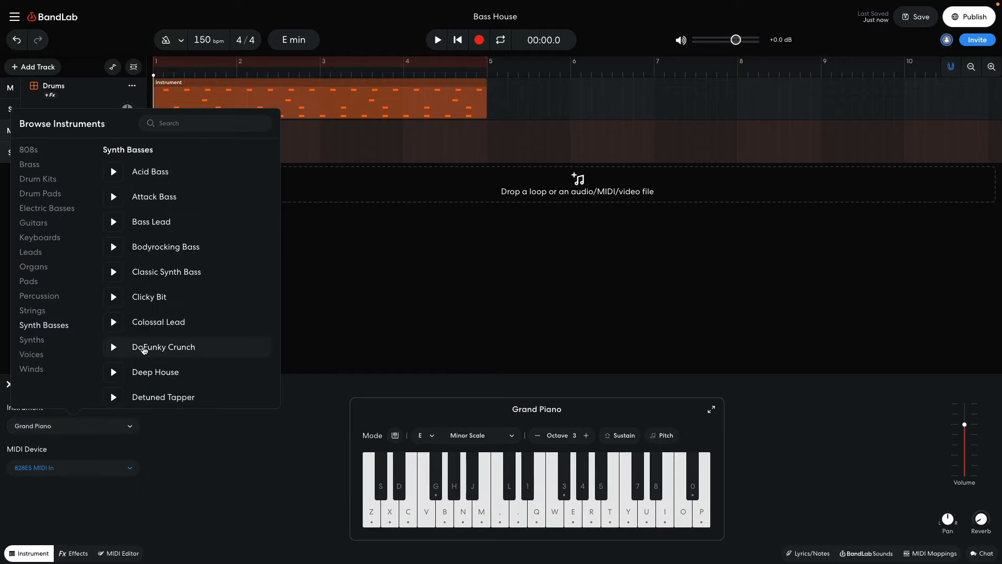
left_click(144, 350)
left_click(338, 329)
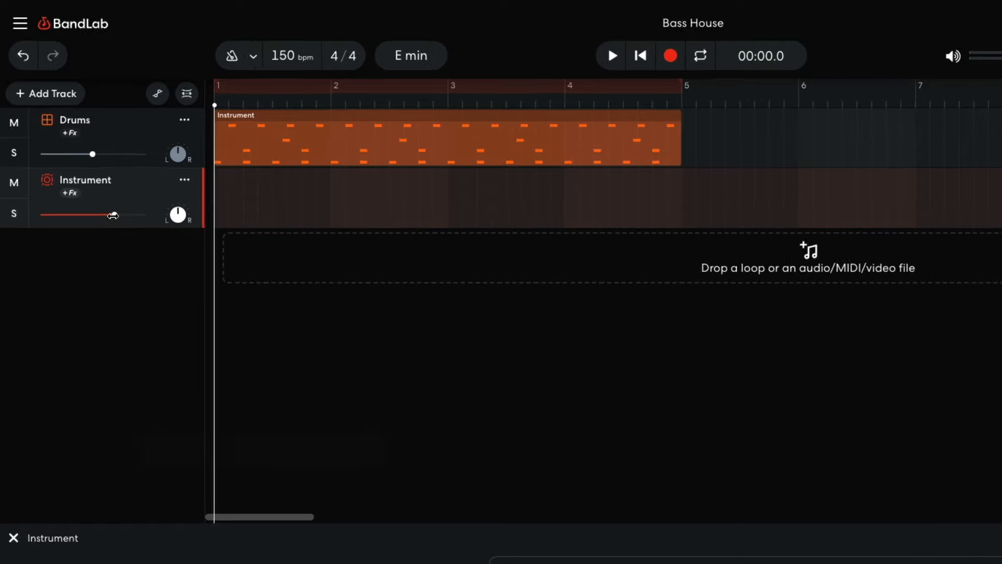
Step: Lower the bass track's volume and play the bass line together with the drums
left_click_drag(112, 216, 75, 219)
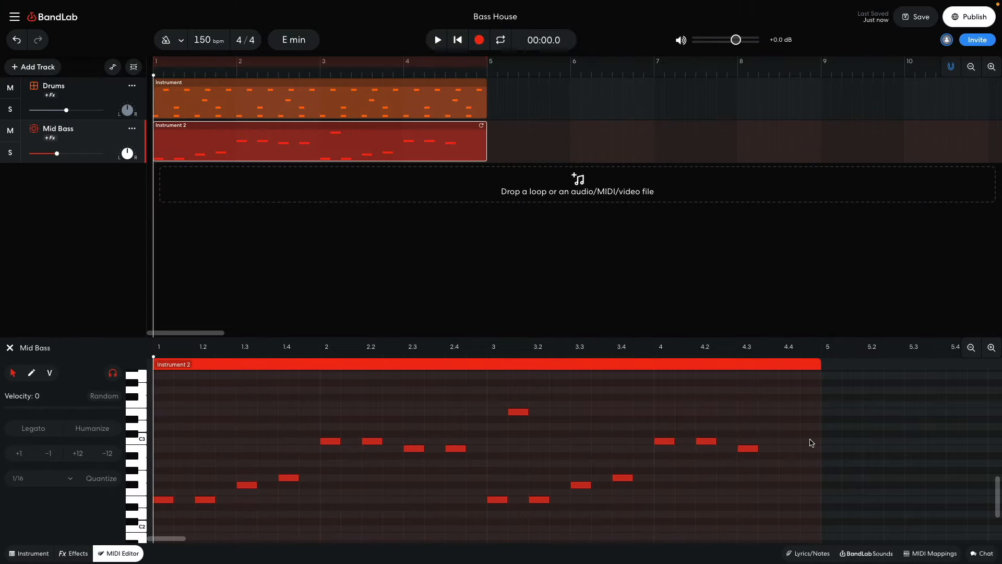
key("space")
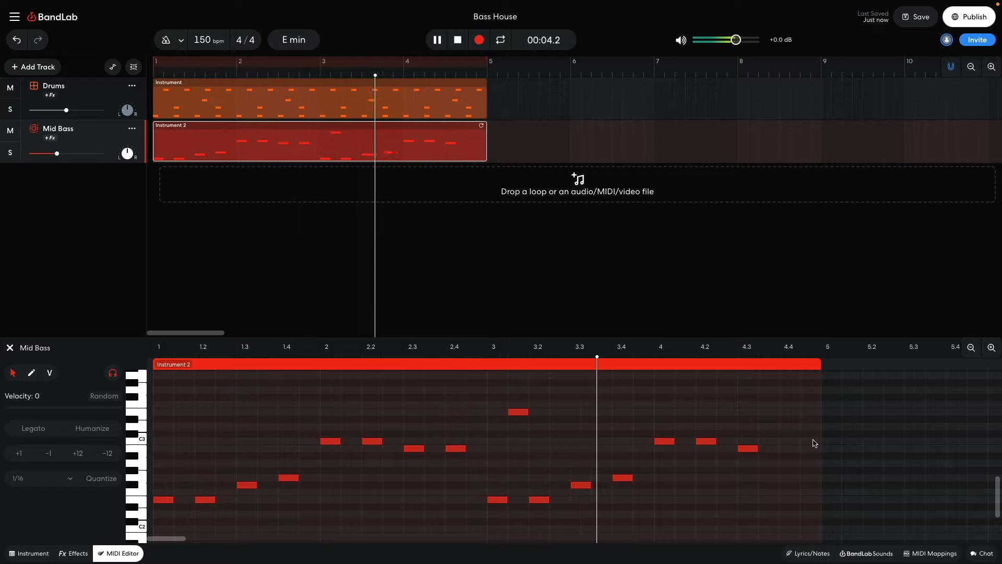
key("space")
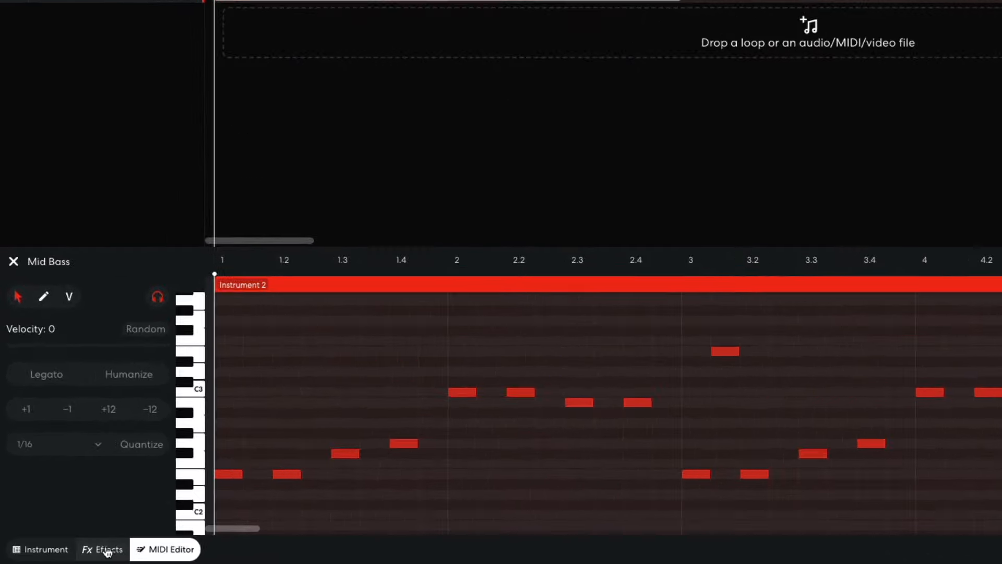
Step: Add the Bitcrusher distortion effect to the Mid Bass track
left_click(74, 554)
left_click(188, 473)
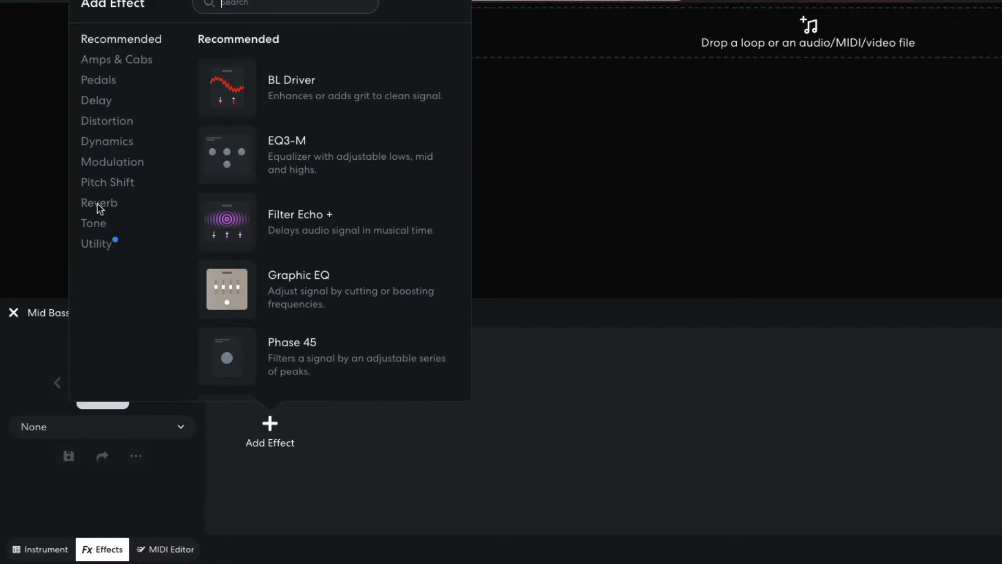
left_click(116, 124)
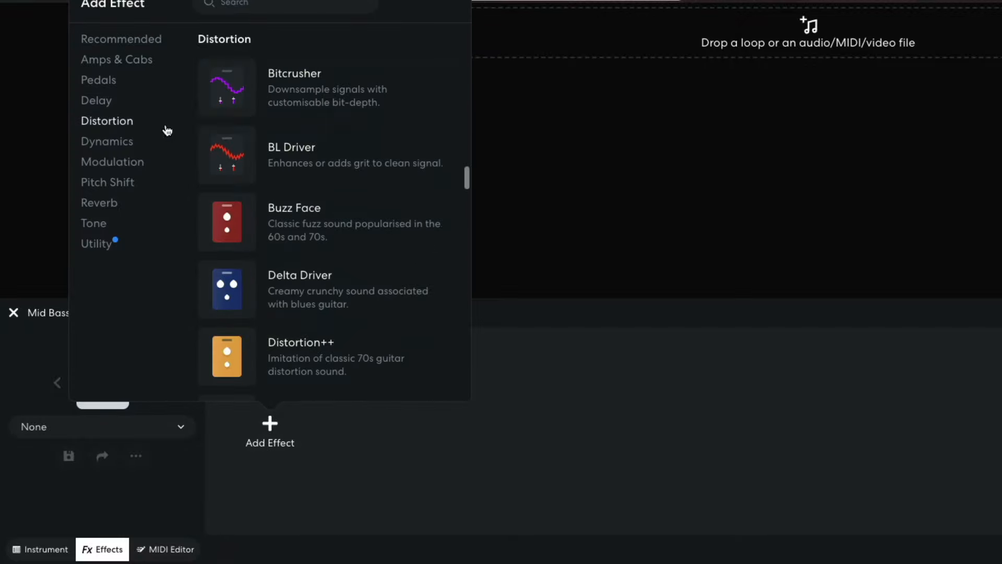
left_click(227, 86)
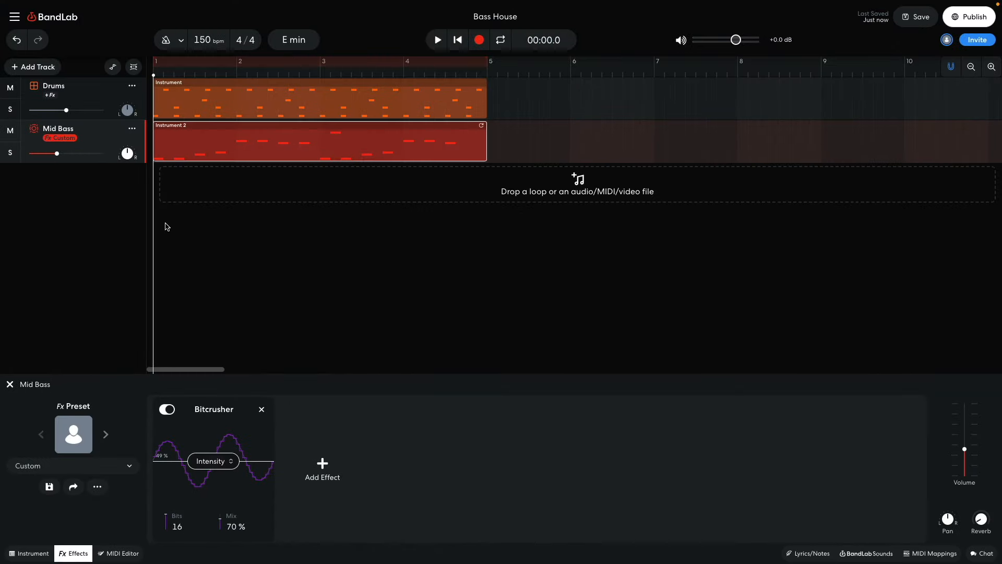
Step: Play the four bars to hear the Bitcrusher on the Mid Bass track, and close the effects view
key("space")
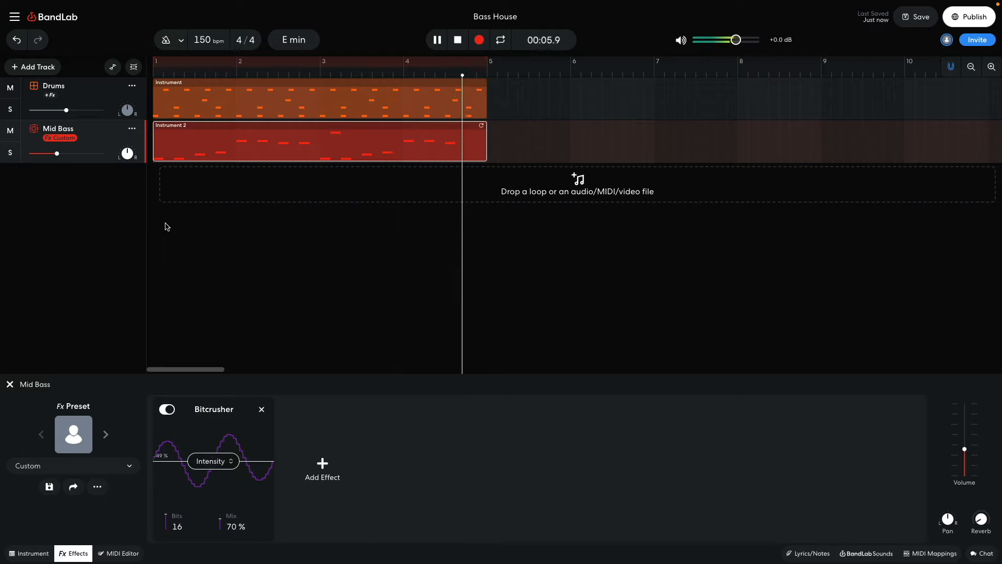
left_click(427, 309)
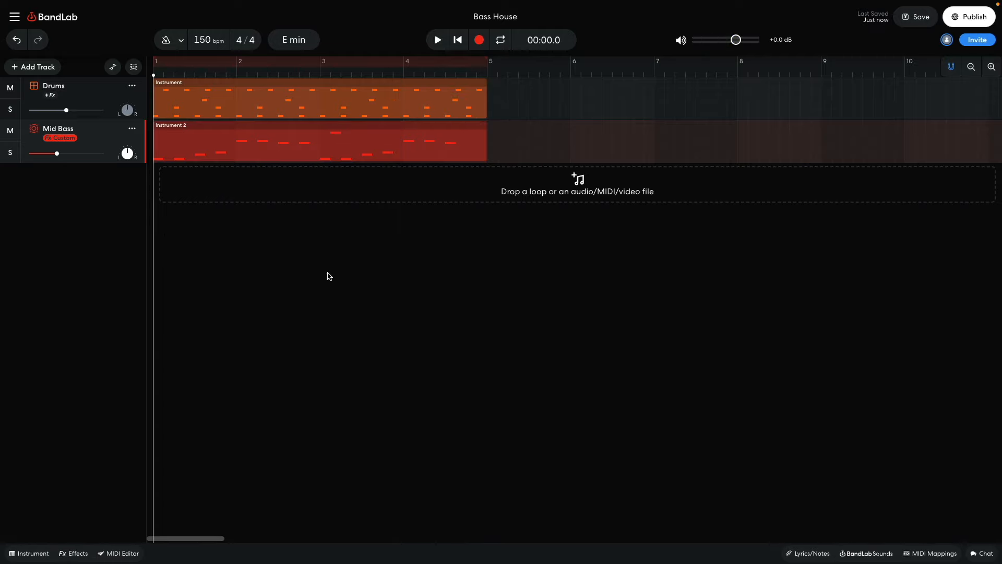
Step: Add a third virtual instrument track and load the G-Funk Sine lead on it
left_click(45, 68)
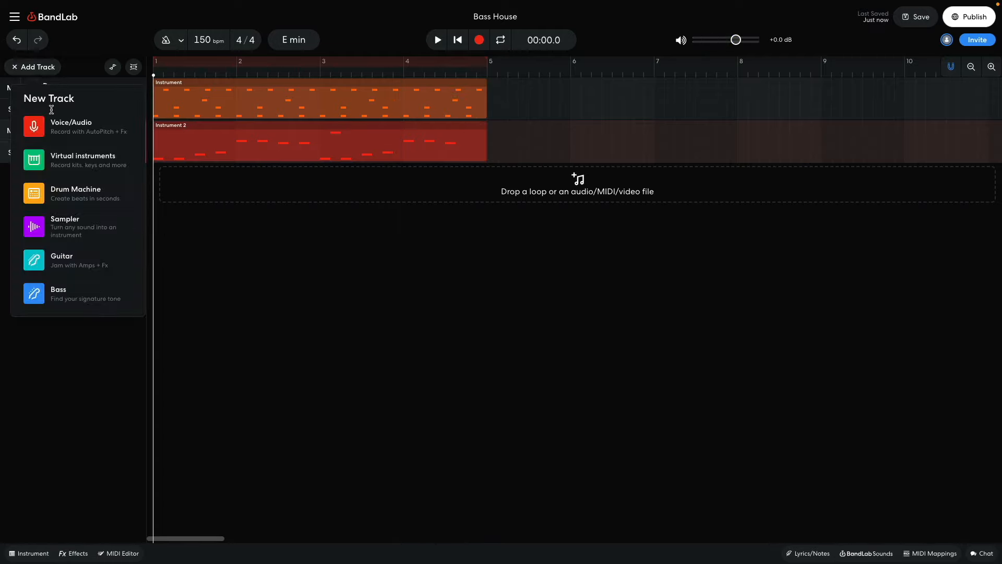
left_click(68, 162)
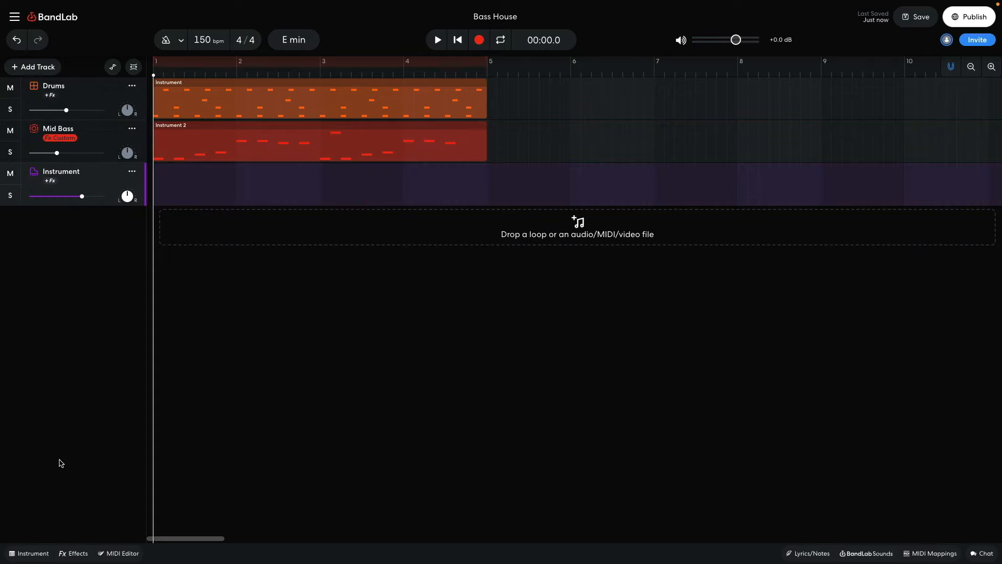
left_click(39, 552)
left_click(71, 427)
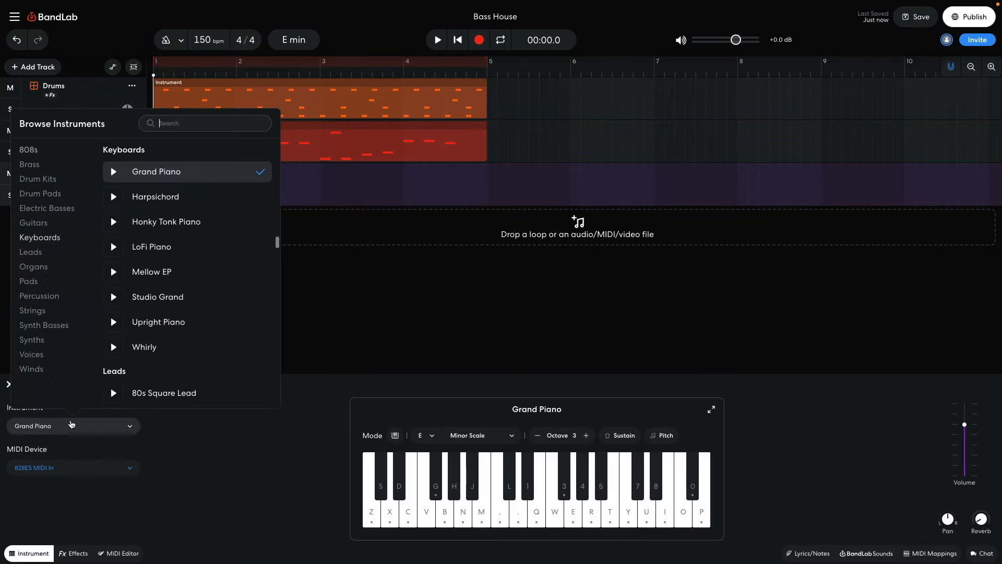
left_click(32, 253)
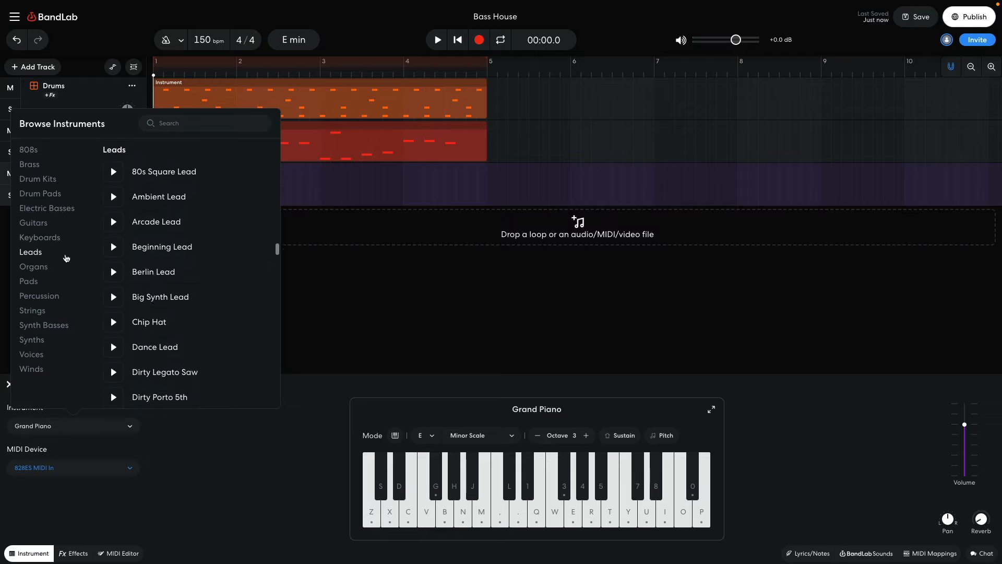
scroll(156, 278, "down", 2)
scroll(156, 278, "down", 8)
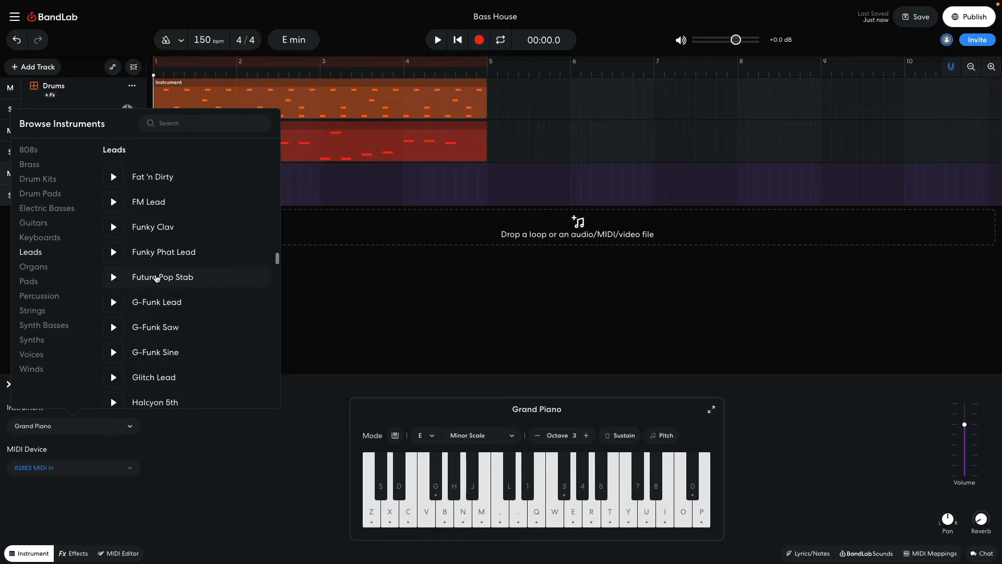
left_click(159, 351)
left_click(364, 296)
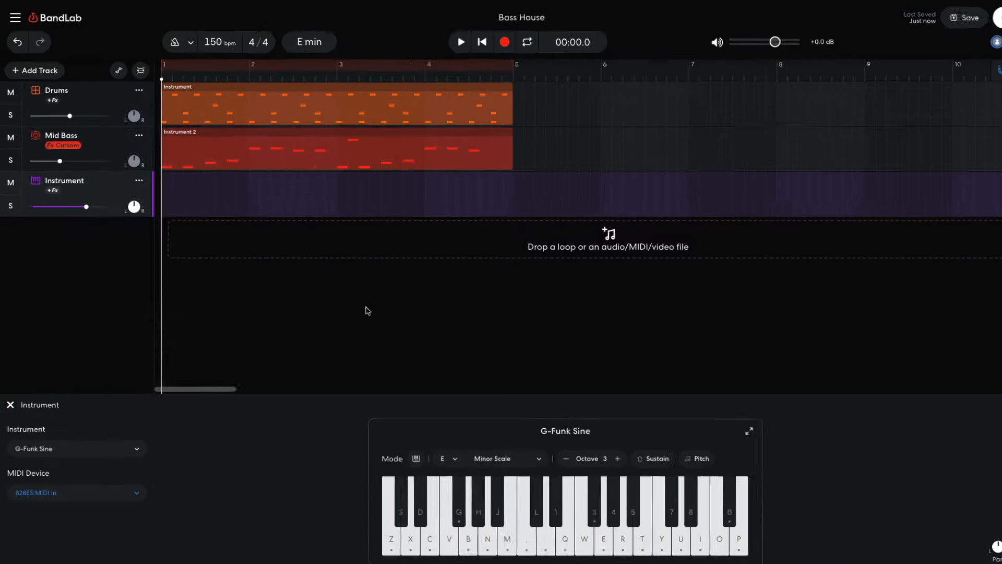
Step: Lower the G-Funk Sine track's volume and copy the Mid Bass region onto it at bar 1
left_click_drag(80, 195, 62, 196)
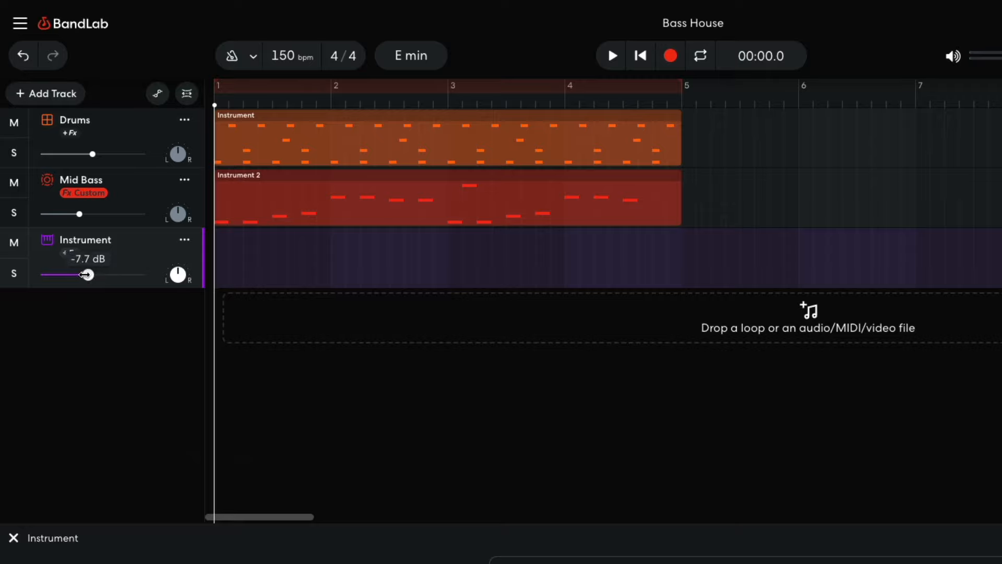
left_click_drag(85, 274, 62, 274)
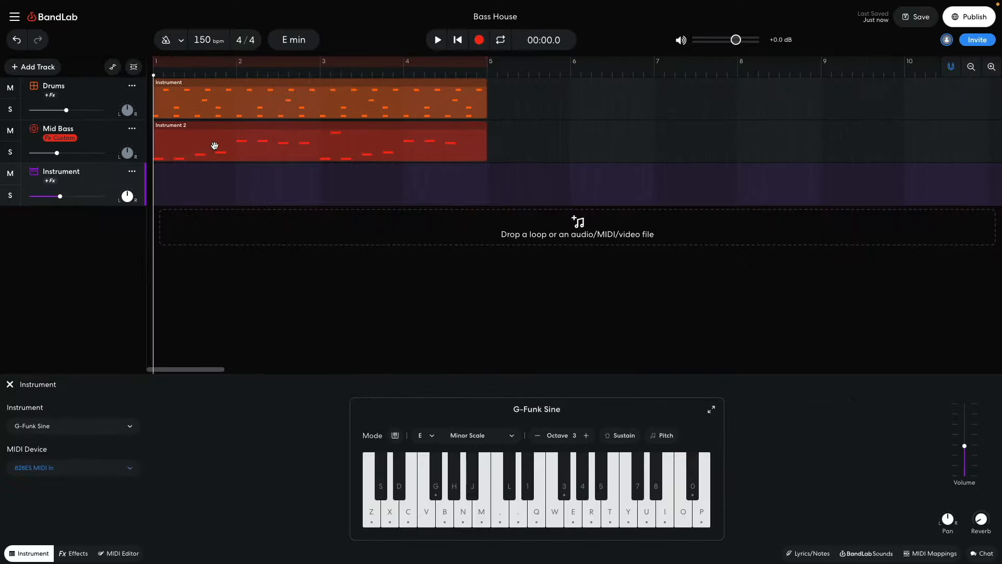
left_click_drag(214, 146, 215, 185)
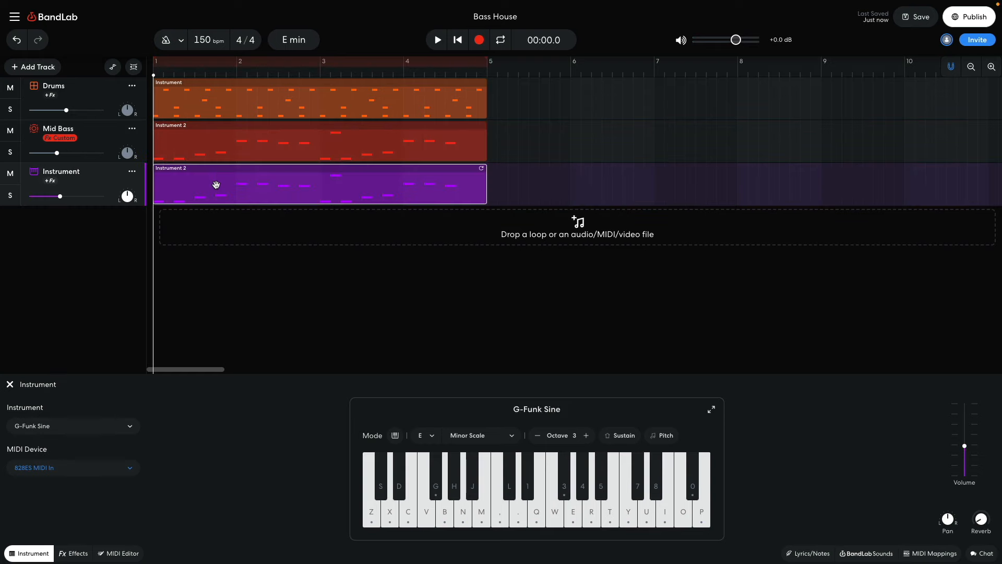
Step: Transpose all notes of the copied region down 12 semitones and lengthen them to fill the gaps
double_click(216, 185)
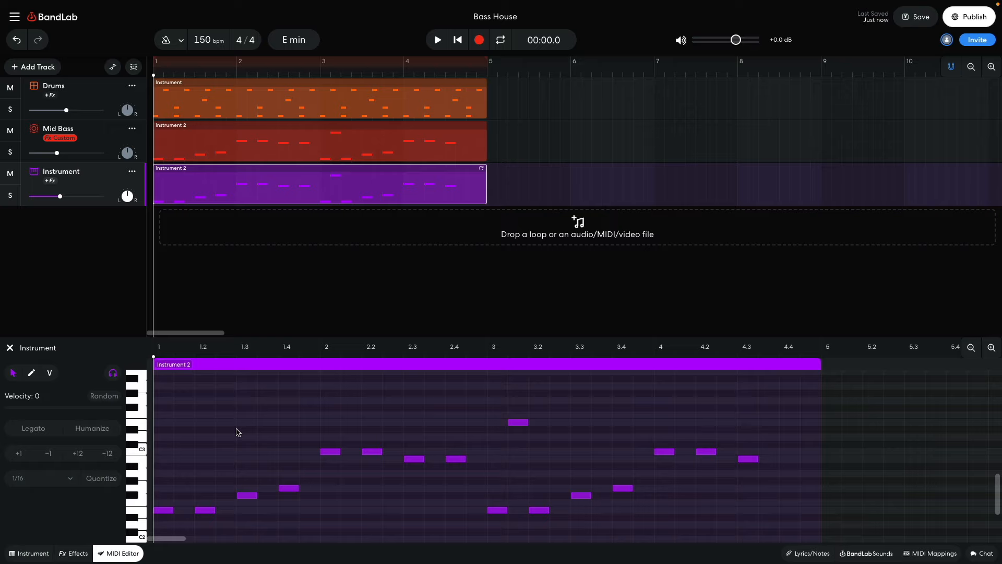
key("ctrl+a")
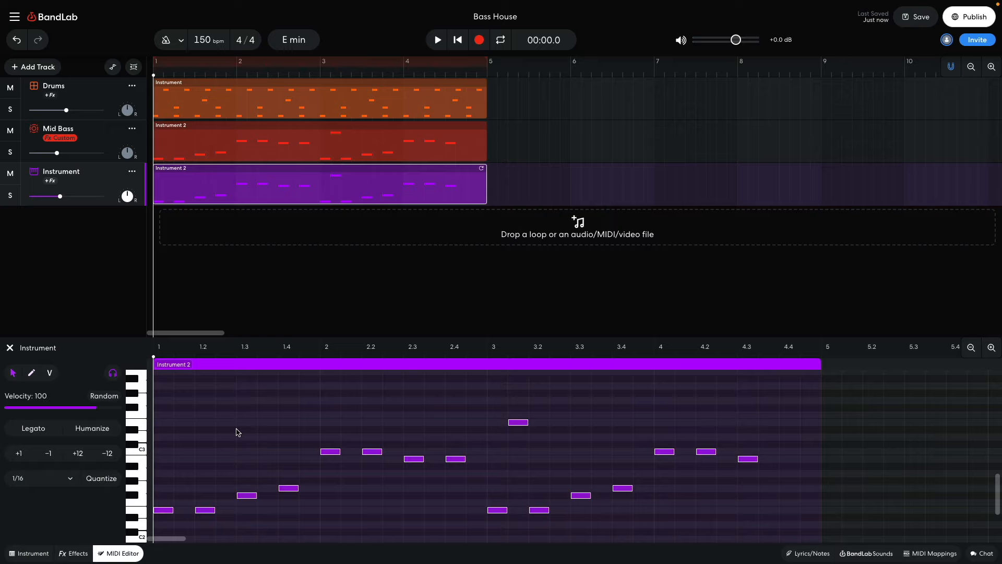
left_click(117, 456)
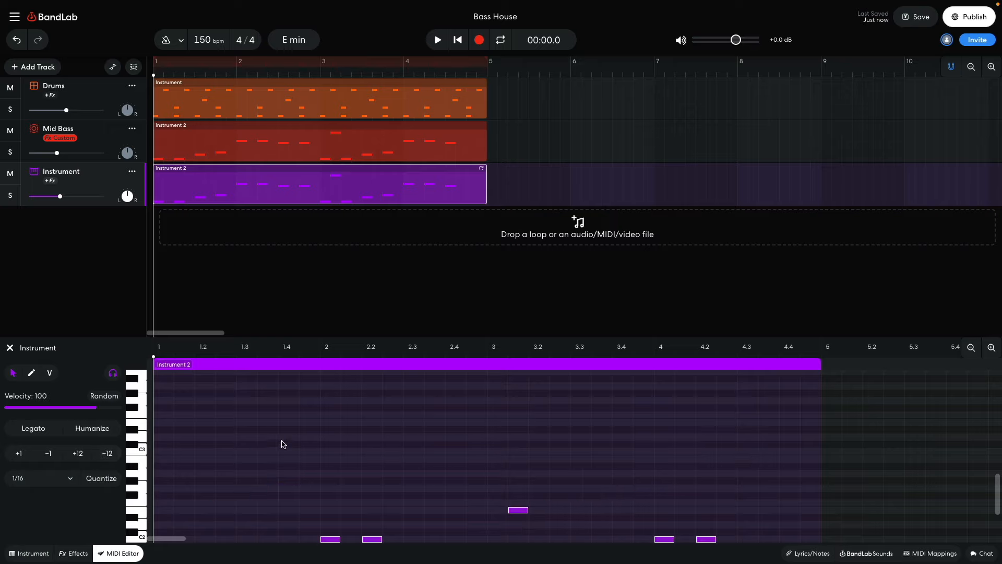
scroll(287, 445, "down", 3)
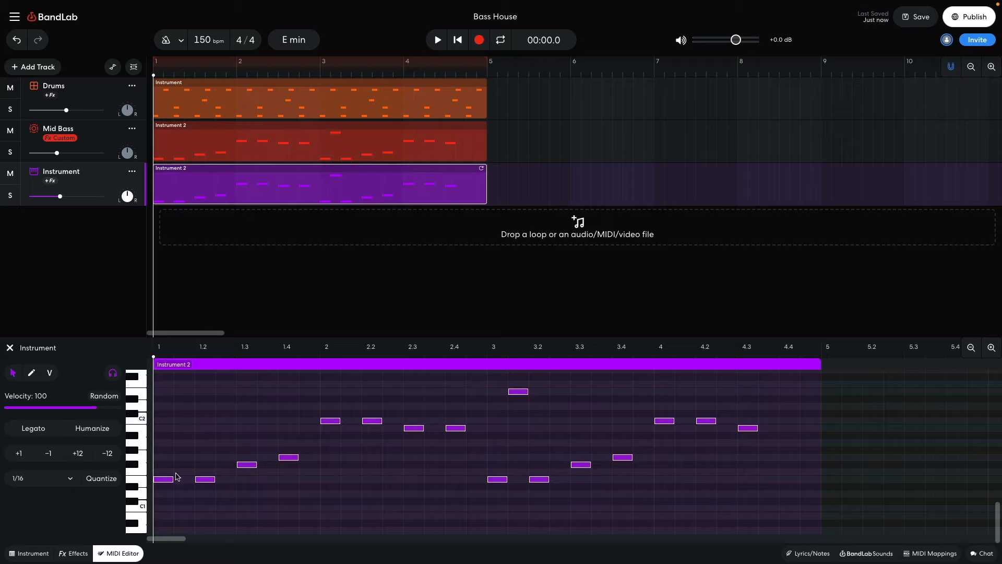
left_click_drag(172, 479, 192, 468)
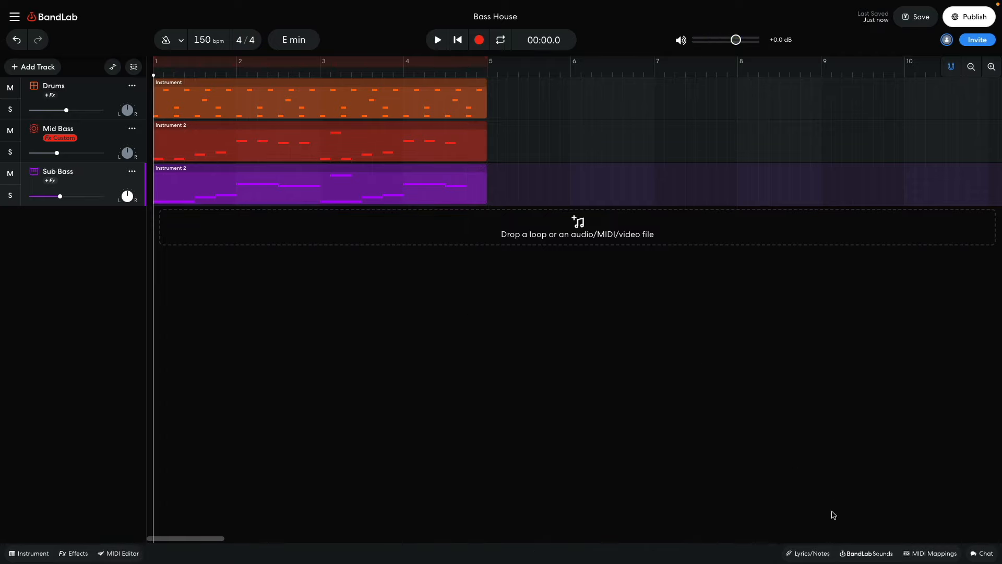
Step: Filter the BandLab Sounds loops to the Percussion instrument
left_click(866, 553)
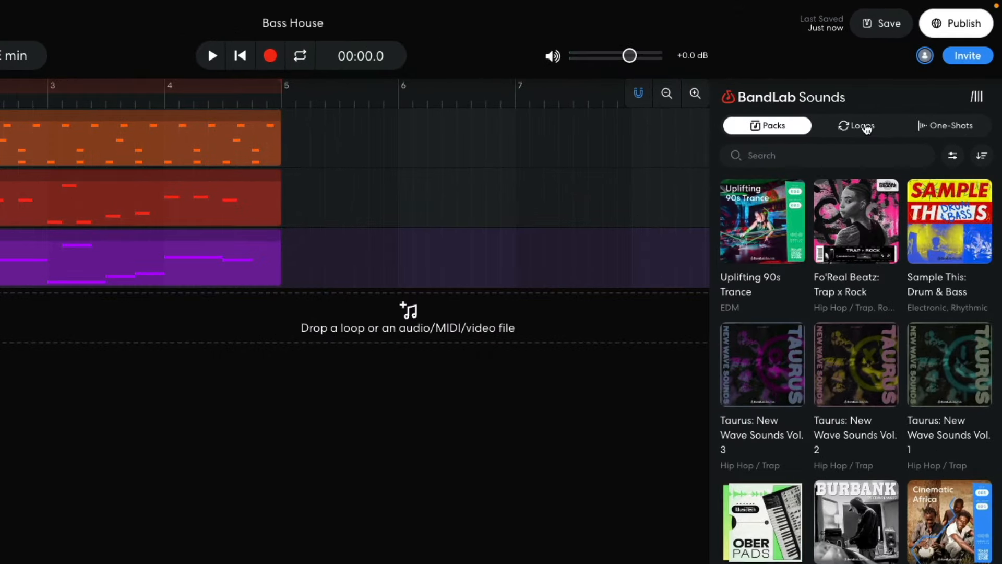
left_click(867, 129)
left_click(953, 155)
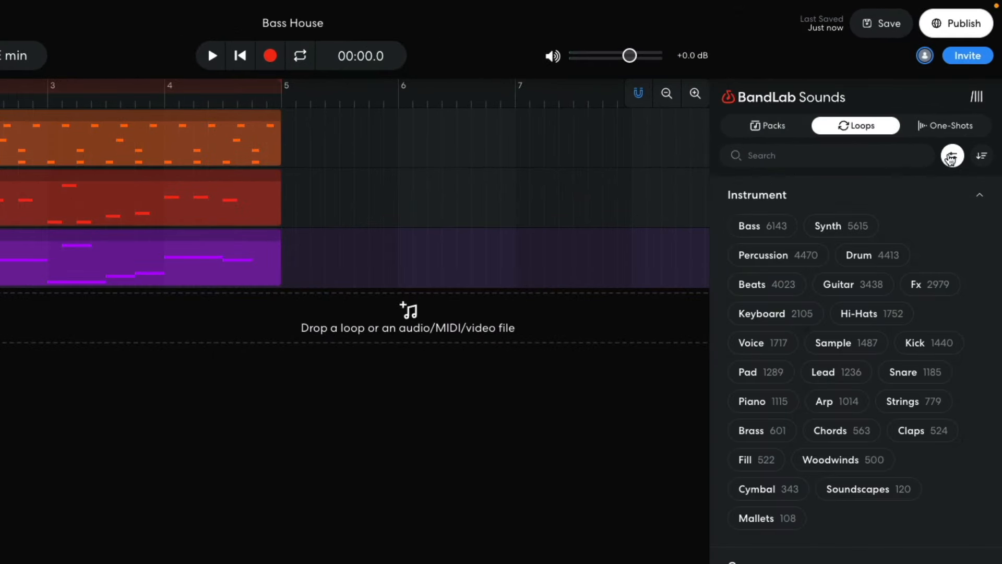
left_click(804, 257)
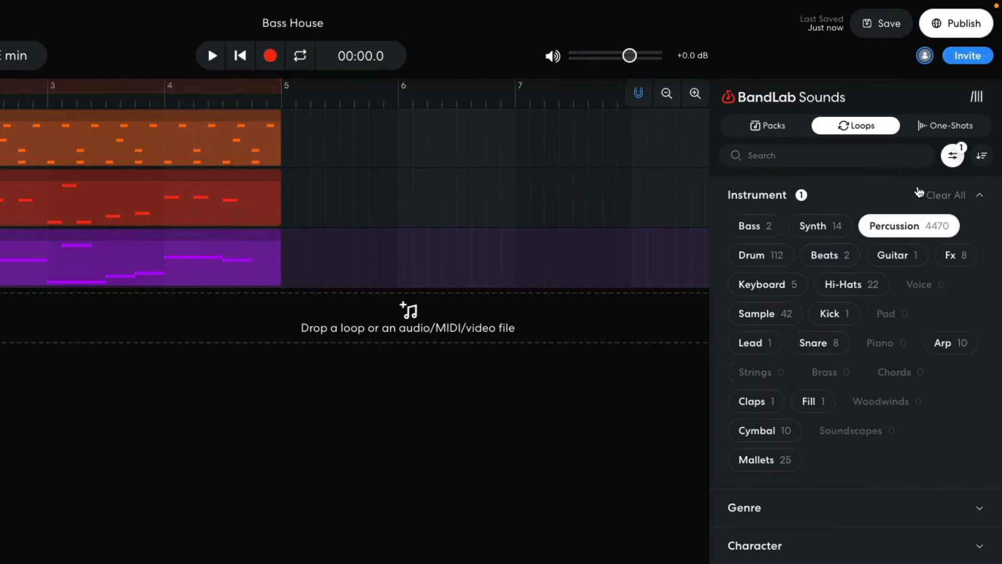
left_click(949, 160)
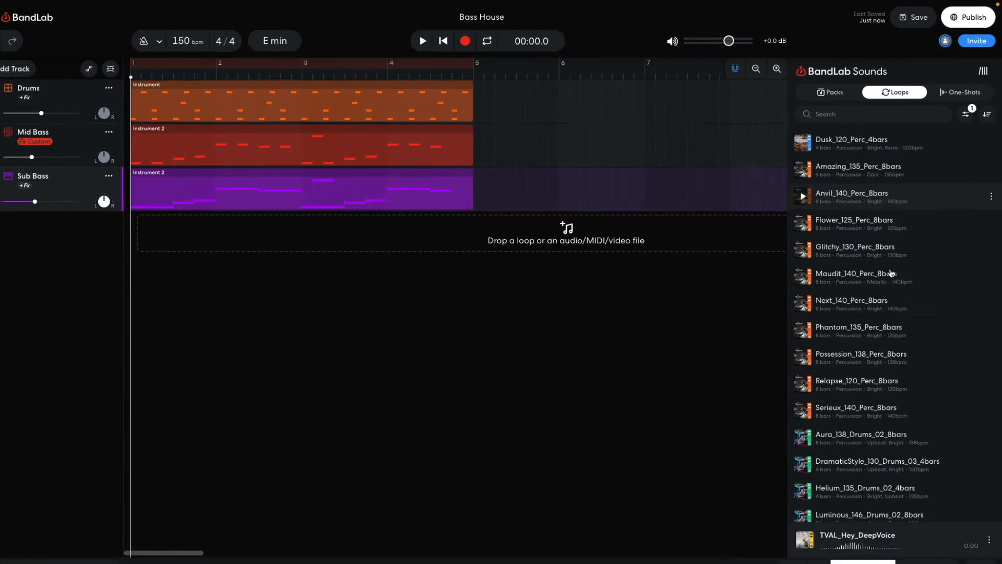
Step: Place the Luminous_146_Drums_02_8bars loop on a new track at bar 1 and trim it to four bars
scroll(840, 409, "down", 2)
scroll(886, 293, "down", 2)
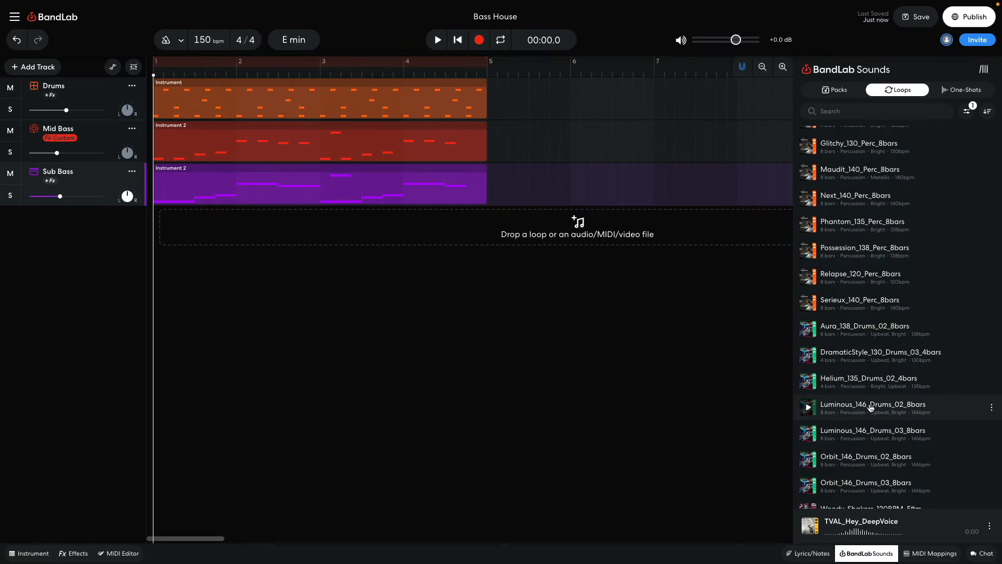
left_click_drag(870, 405, 186, 230)
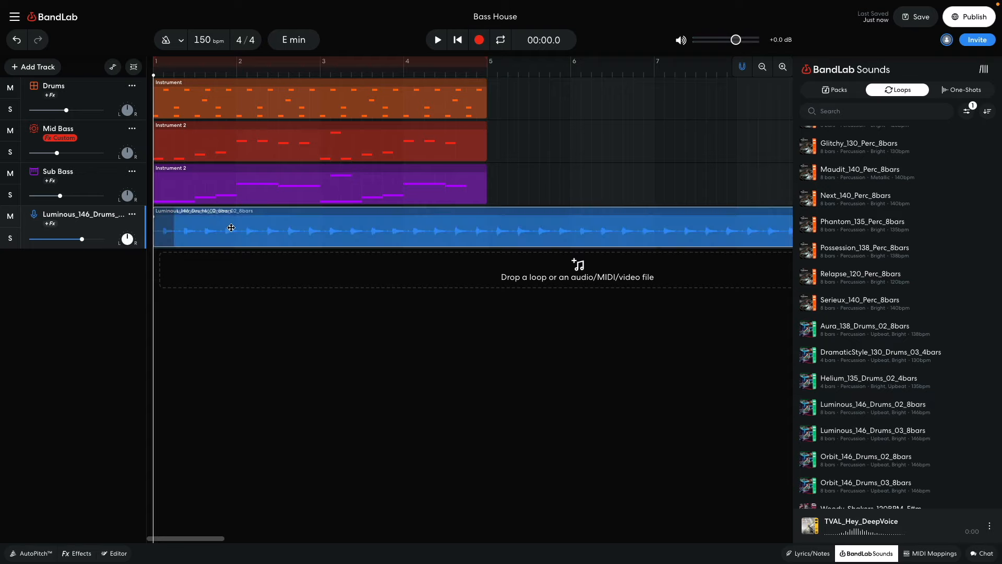
left_click(853, 551)
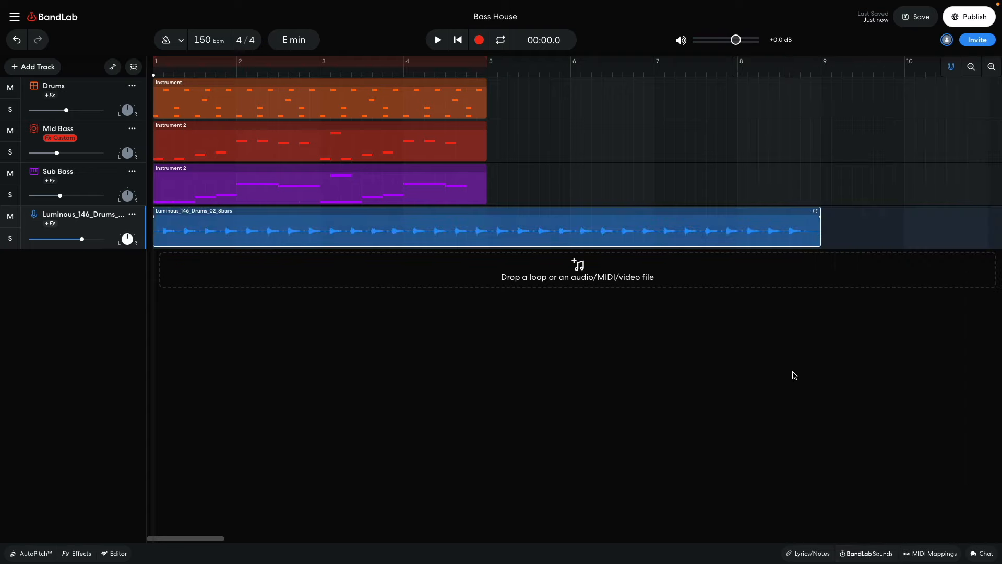
left_click_drag(820, 238, 487, 239)
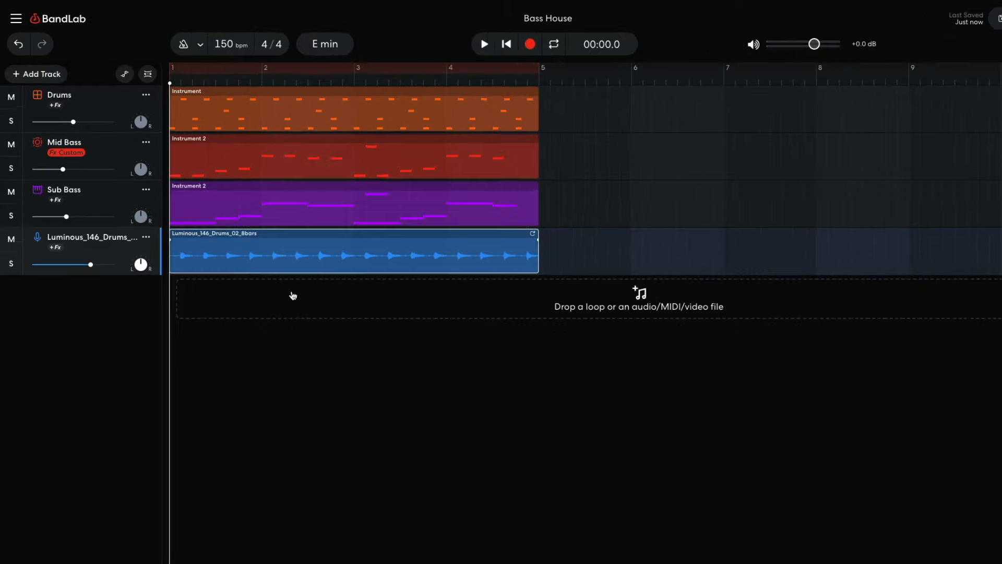
Step: Lower the percussion loop track's volume and play it together with the drums and basses
left_click_drag(81, 239, 80, 239)
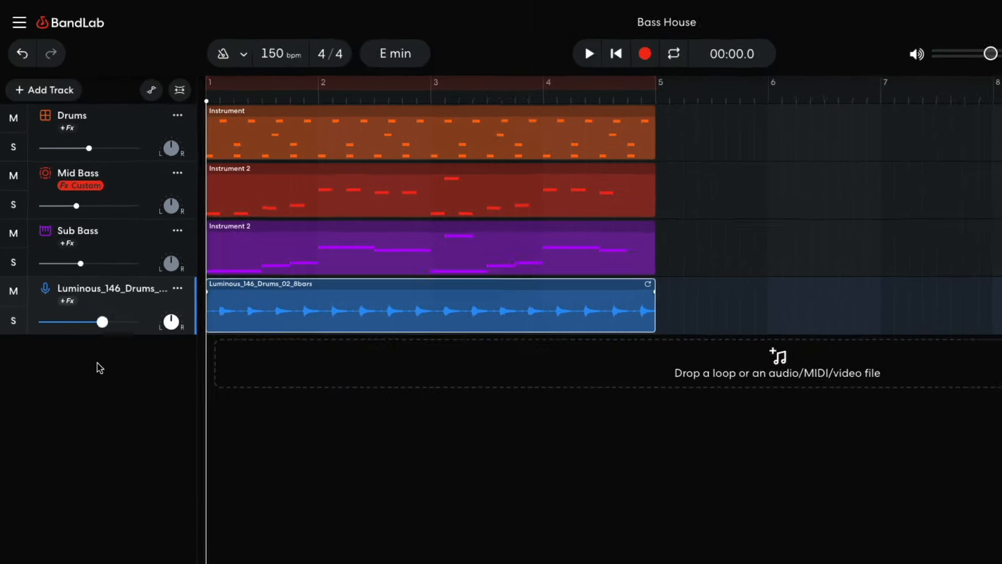
key("space")
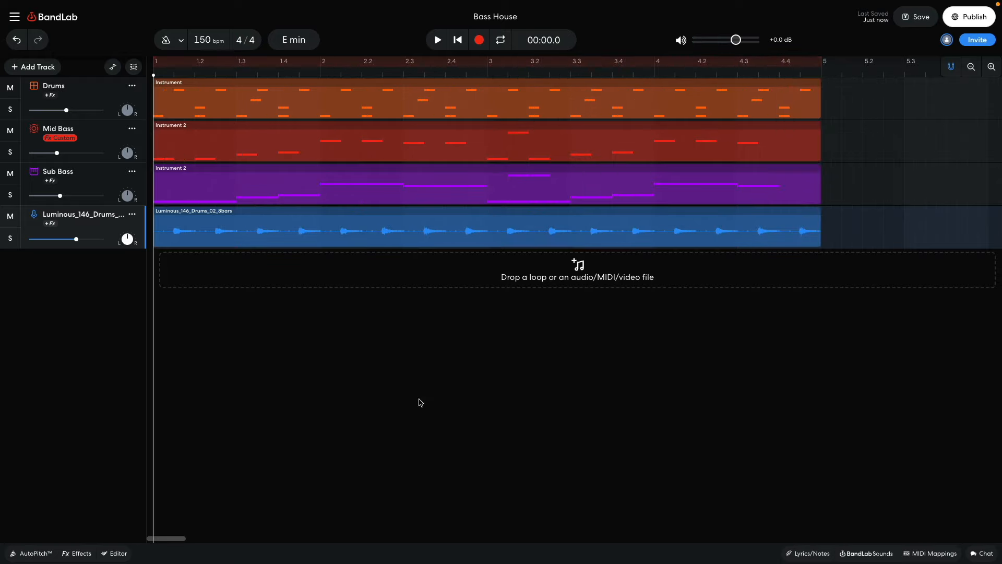
Step: Filter the BandLab Sounds one-shots to the Voice instrument and narrow them by genre
left_click(864, 554)
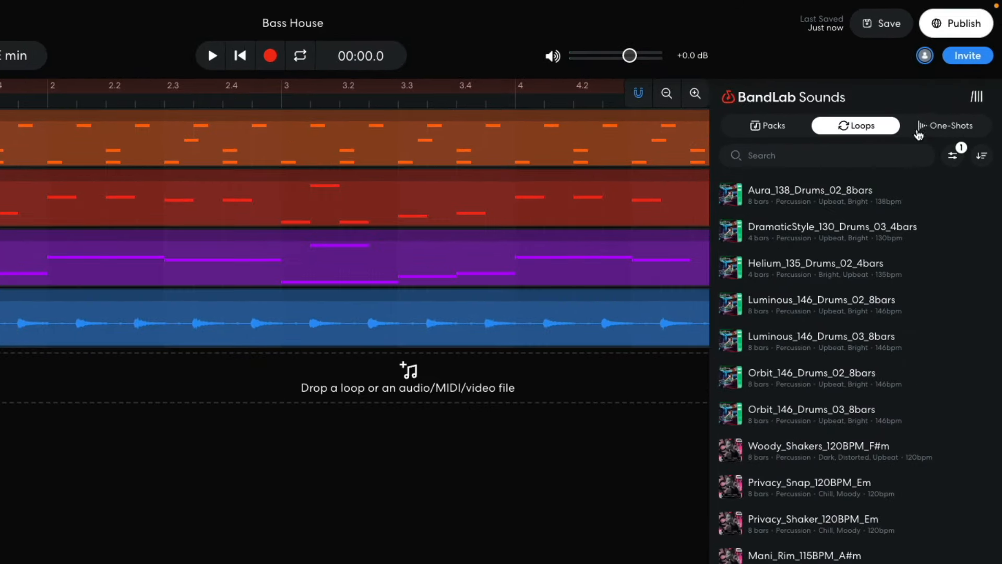
left_click(928, 128)
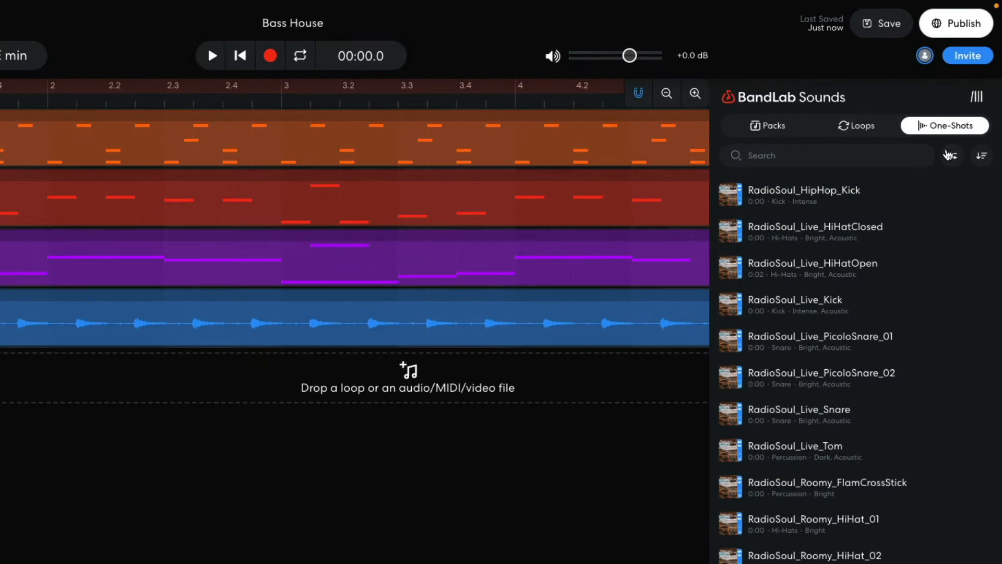
left_click(950, 155)
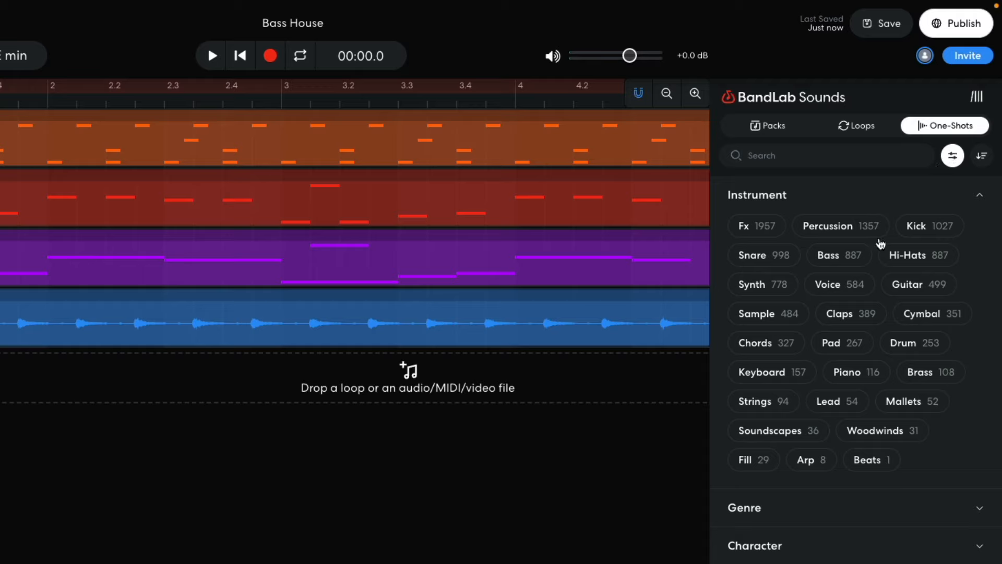
left_click(859, 289)
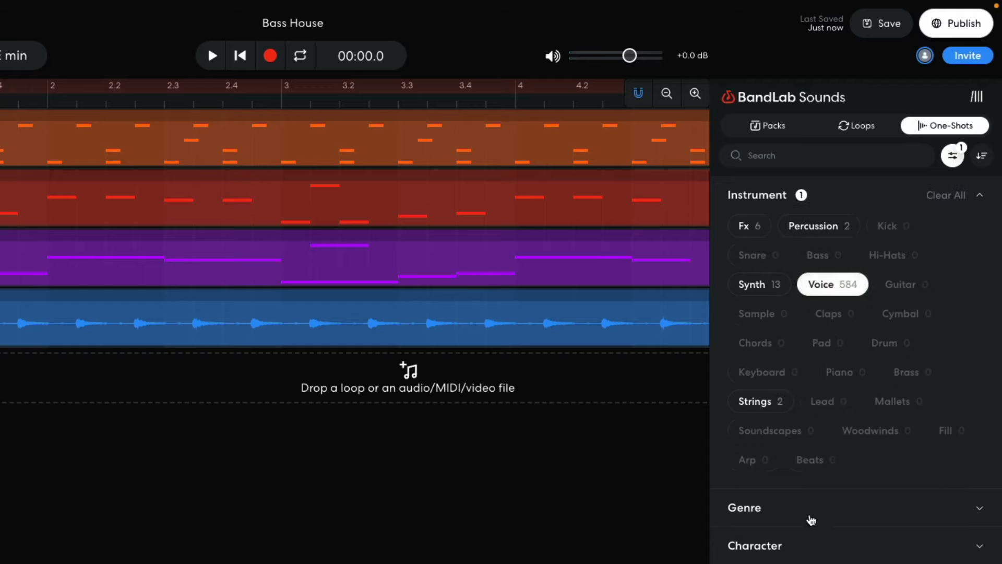
left_click(810, 518)
left_click(877, 263)
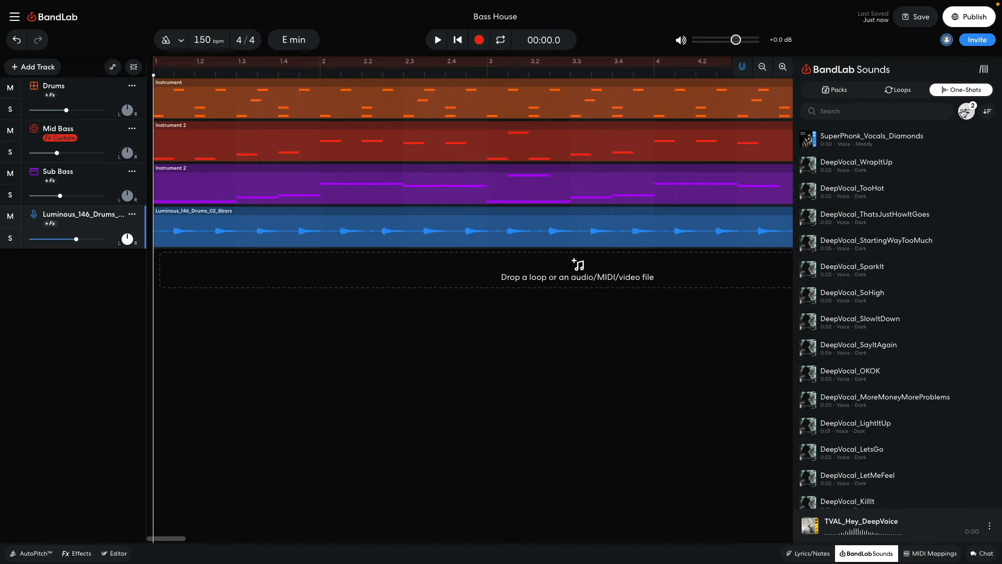
Step: Place the TVAL_Hey_DeepVoice one-shot on a new track at beat 4 of bar 4
scroll(875, 308, "down", 5)
scroll(869, 324, "down", 1)
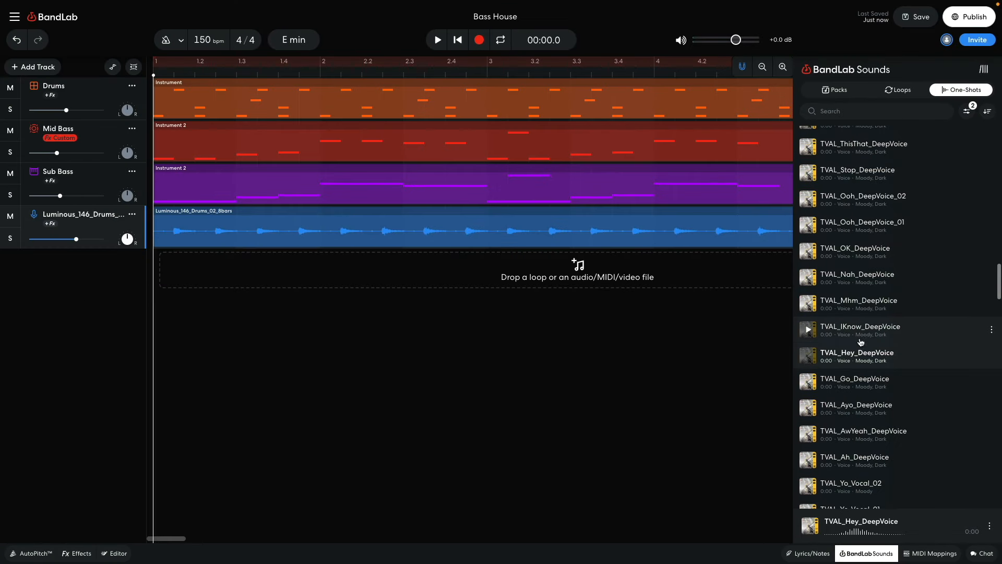
left_click_drag(852, 356, 710, 272)
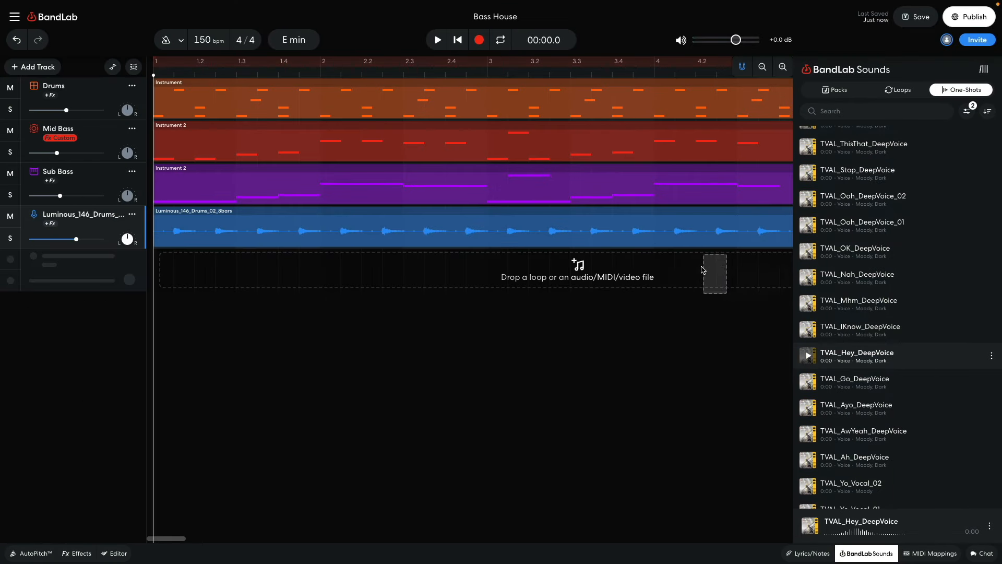
left_click(859, 554)
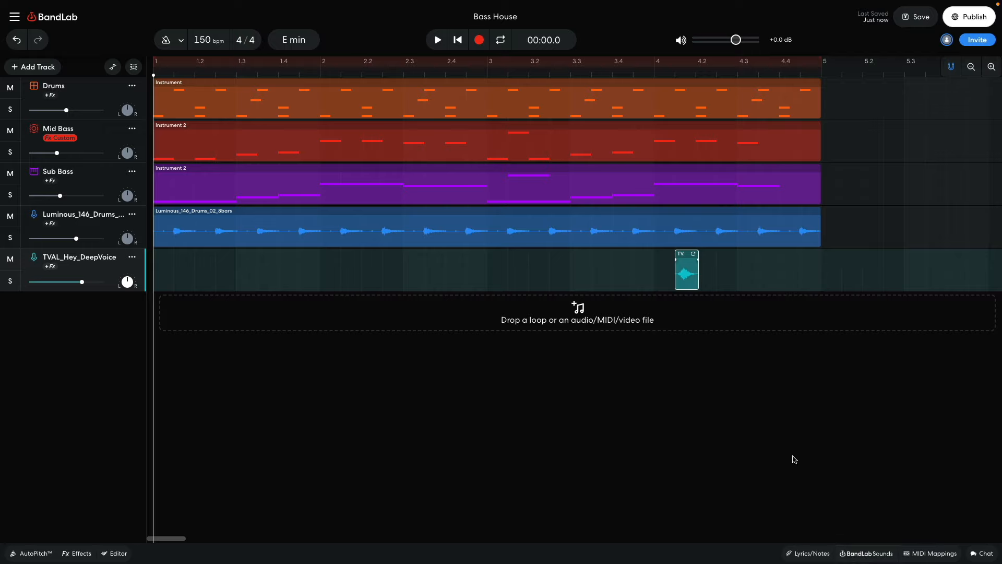
left_click_drag(687, 274, 788, 271)
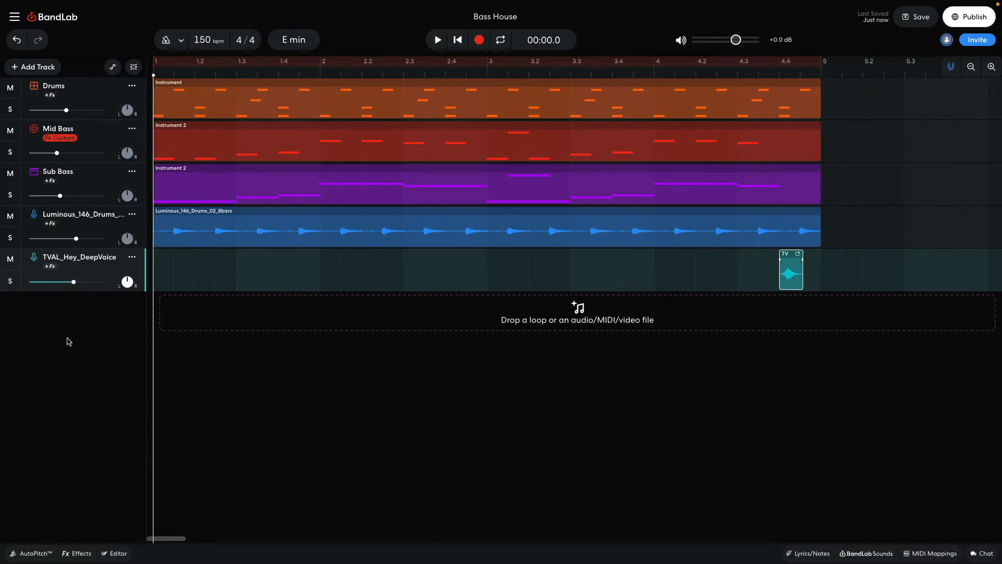
Step: Play back the arrangement, and open the 90's Jungle pack after searching the BandLab Sounds packs for "jungle"
key("space")
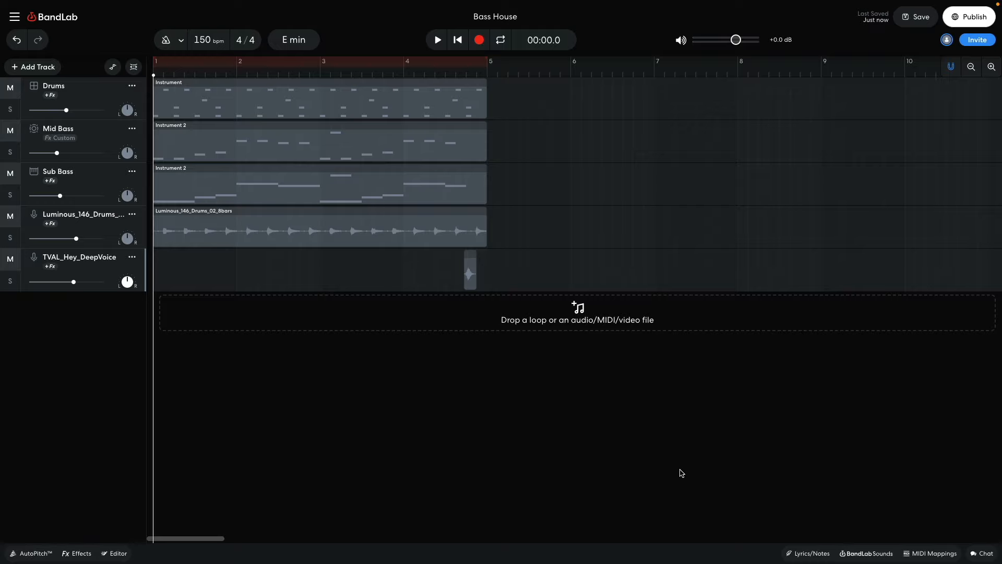
left_click(883, 547)
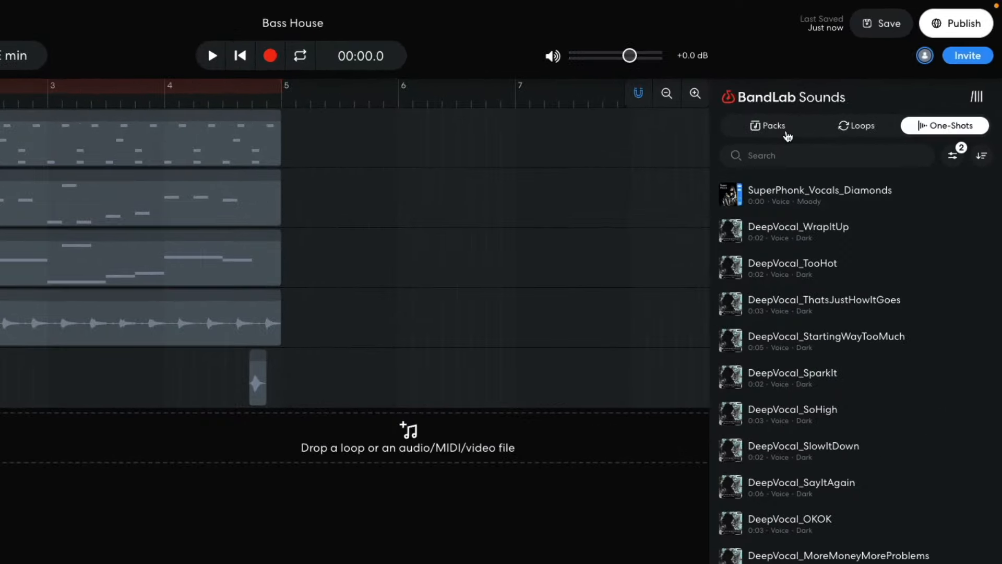
left_click(787, 130)
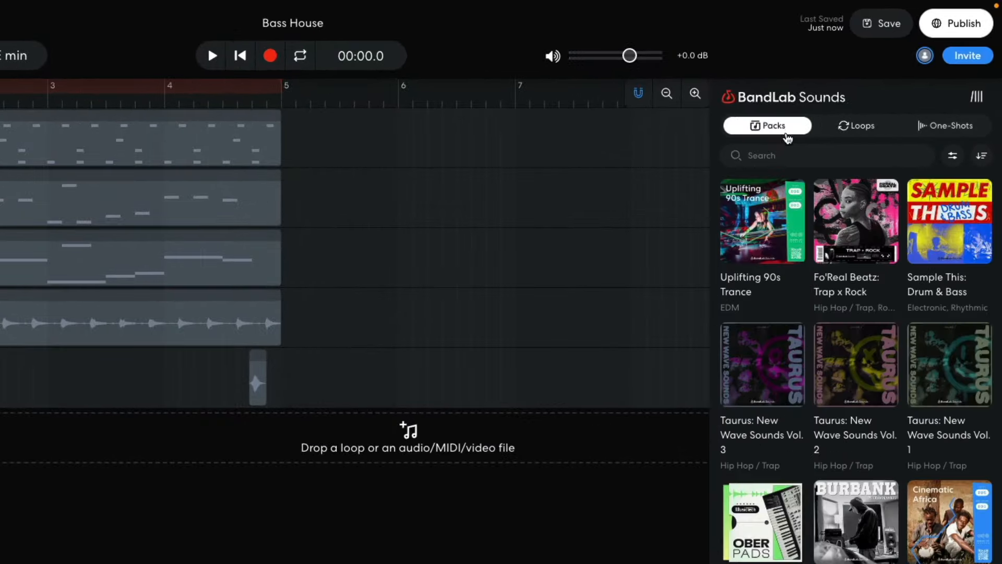
left_click(780, 155)
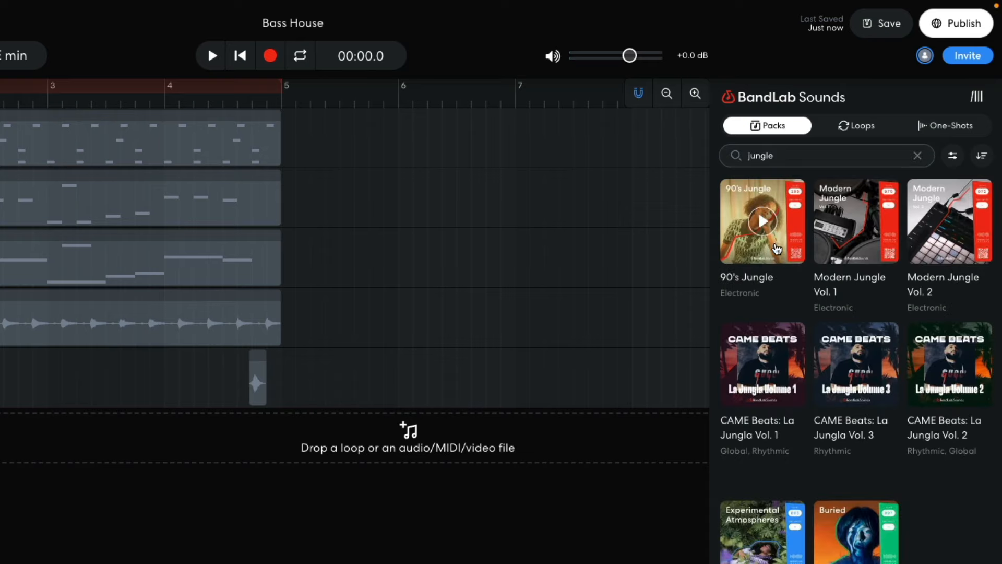
left_click(775, 262)
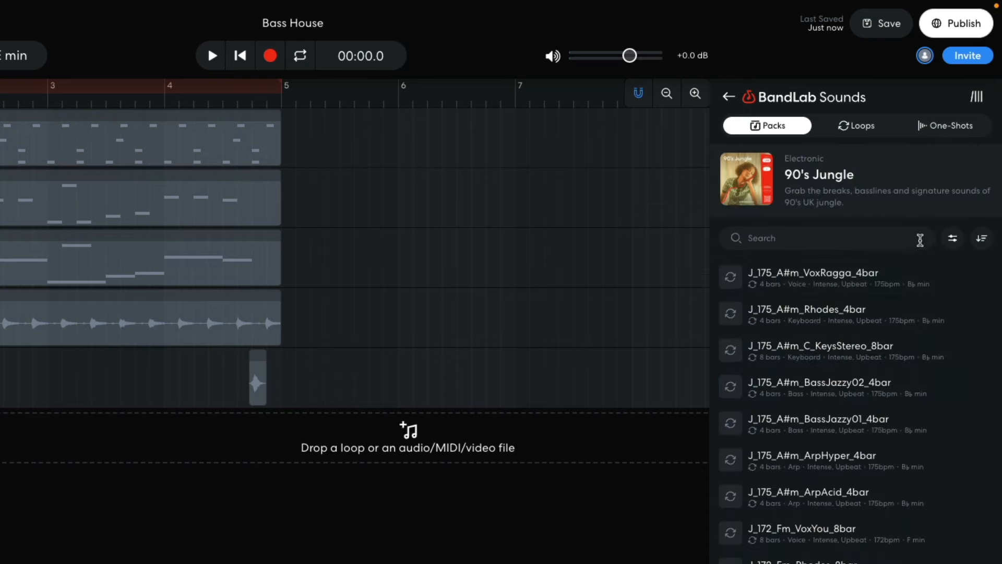
Step: Filter the pack to the Drum instrument and place the J_165_AmenChop_8bar loop on a new track at bar 1
left_click(951, 240)
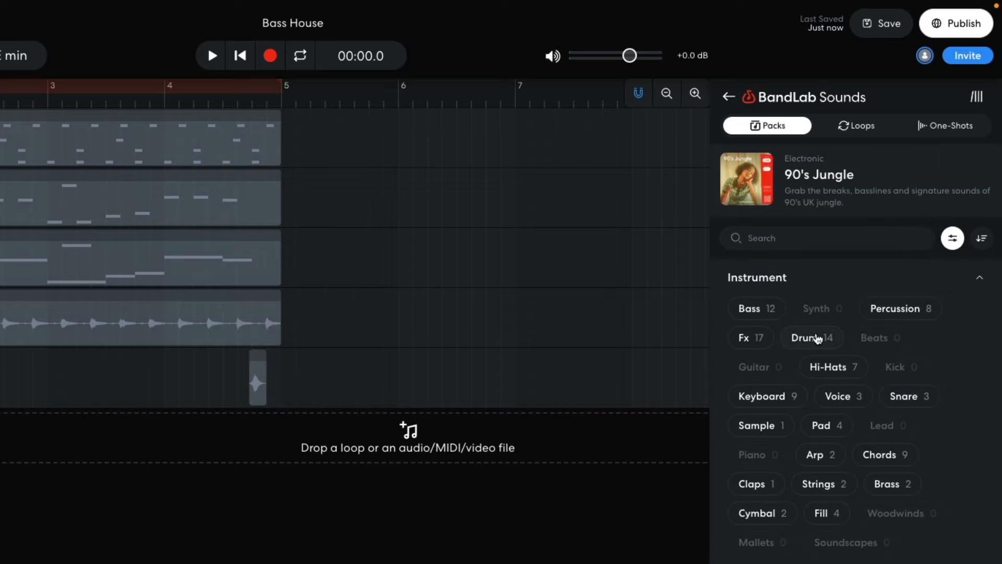
left_click(812, 338)
left_click(952, 239)
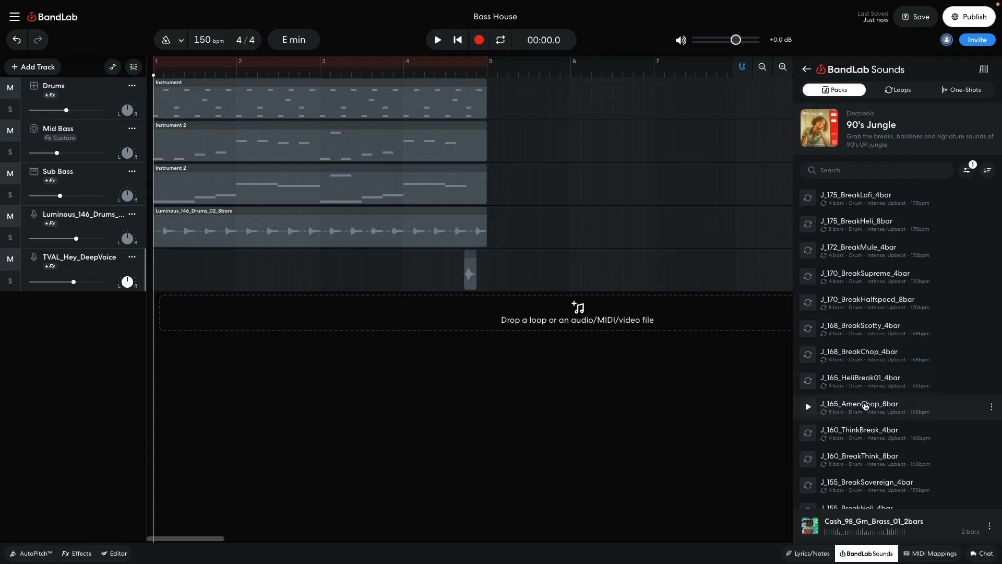
left_click_drag(866, 406, 159, 315)
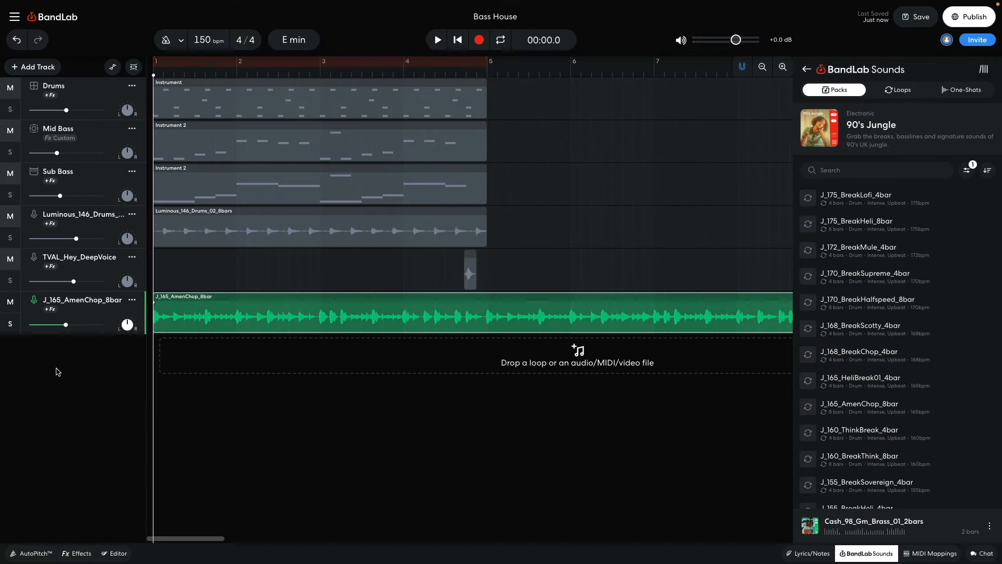
Step: Audition the AmenChop break and inspect its pitch shift and playback rate in the region editor
key("space")
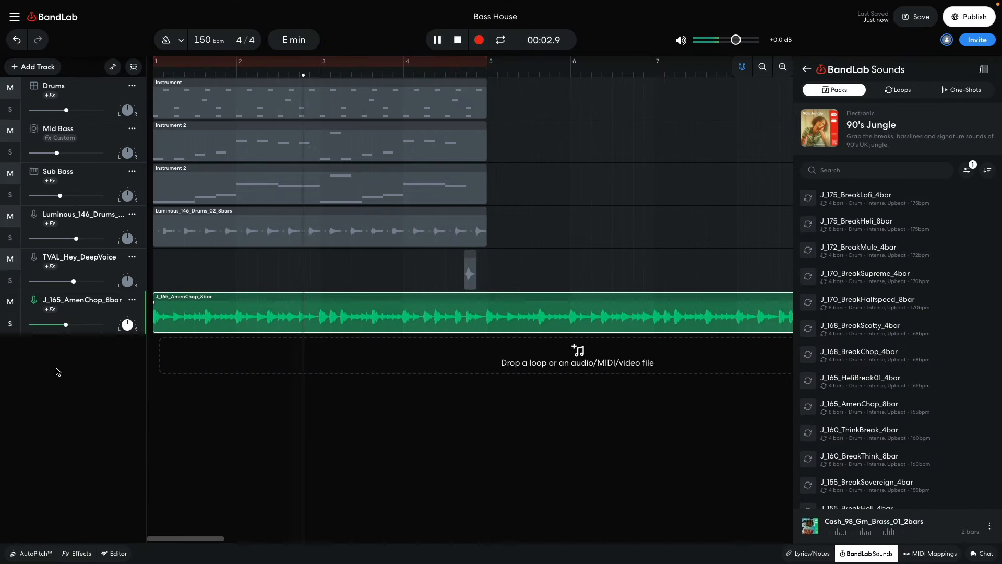
key("space")
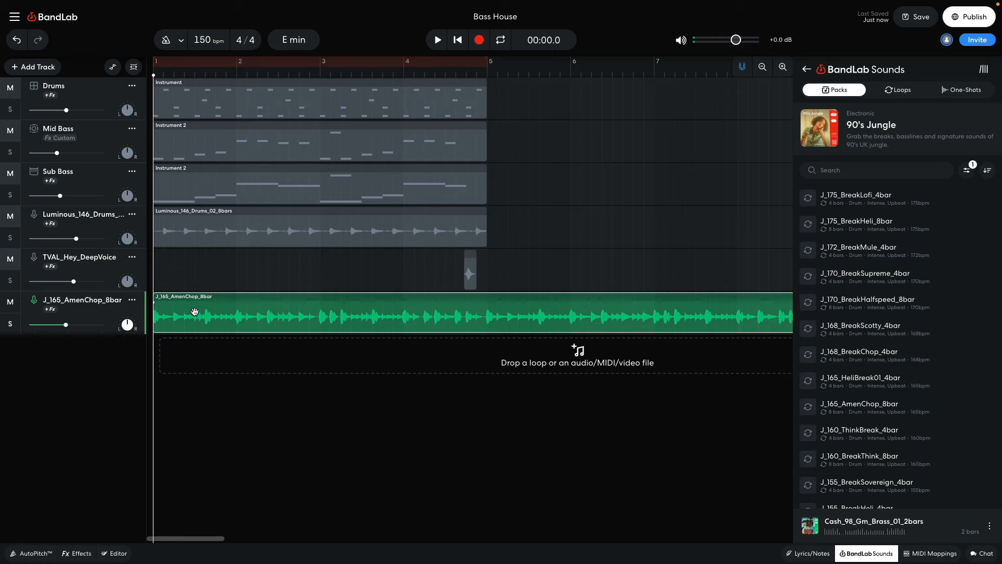
double_click(195, 311)
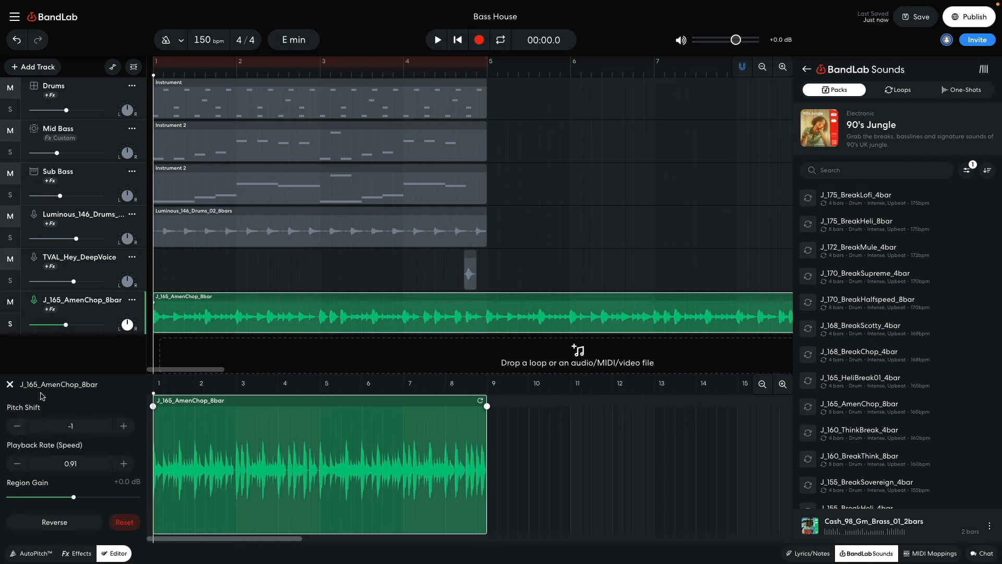
key("space")
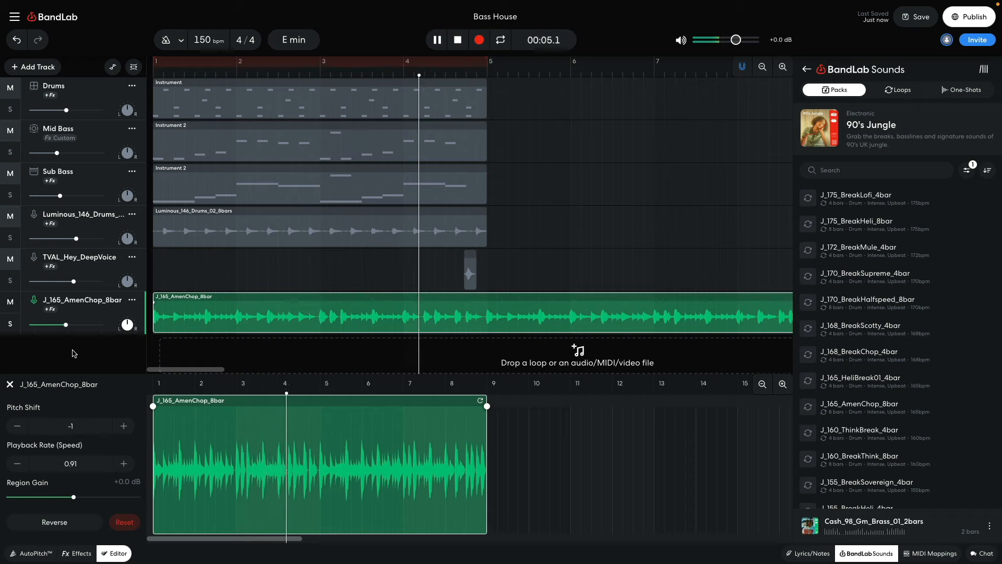
key("space")
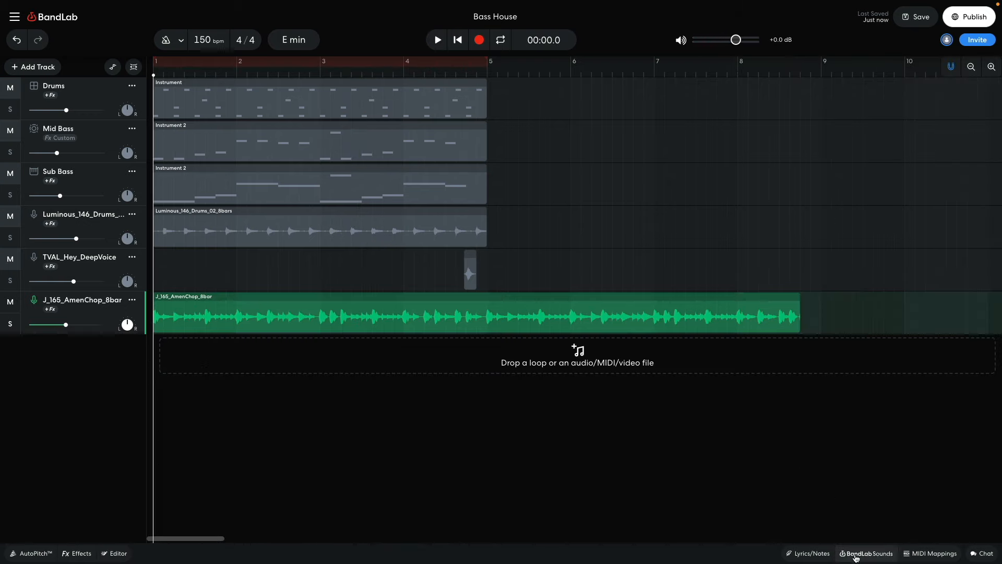
Step: Filter the BandLab Sounds loops to the Brass instrument and the Hip Hop / Trap genre
left_click(855, 554)
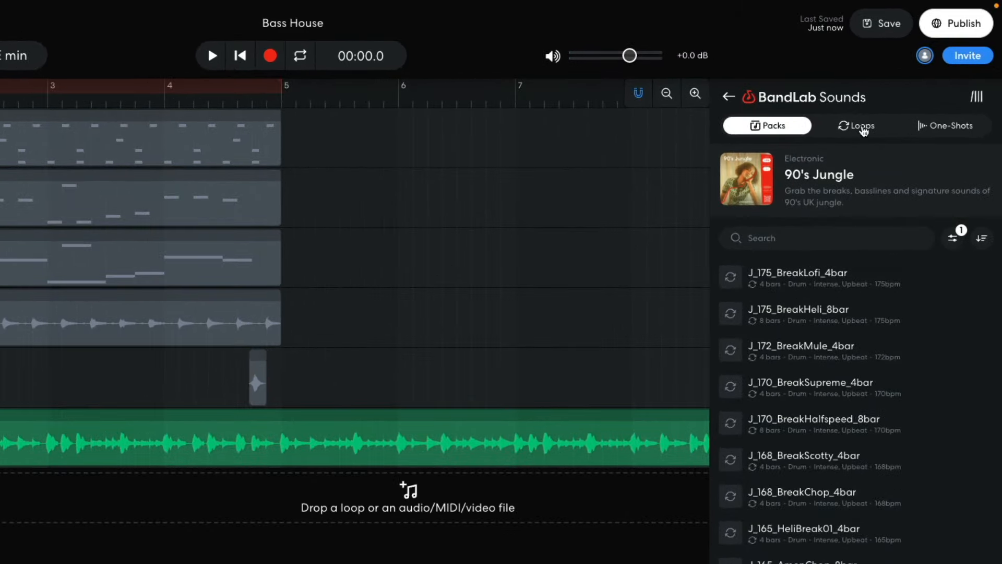
left_click(902, 92)
left_click(953, 158)
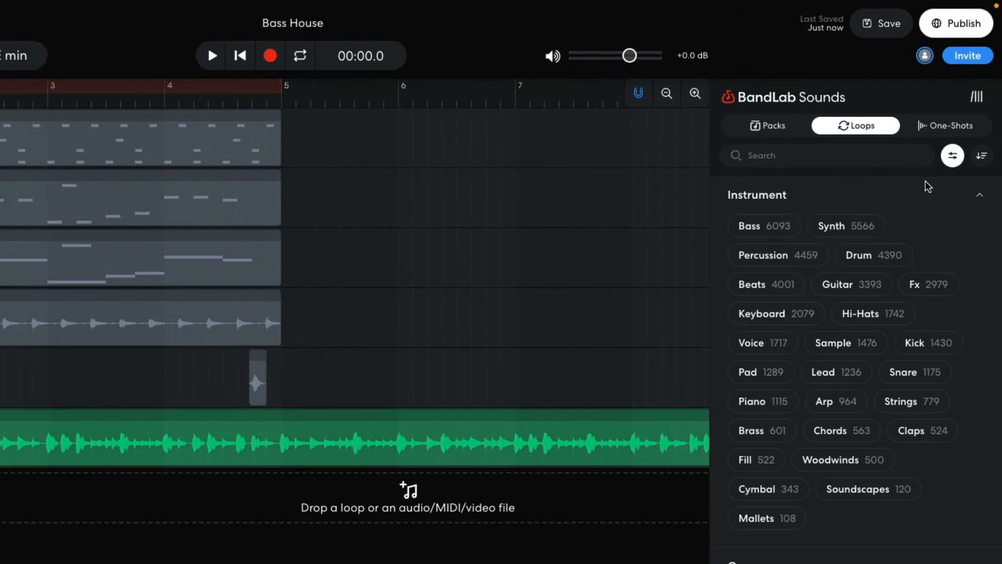
left_click(752, 431)
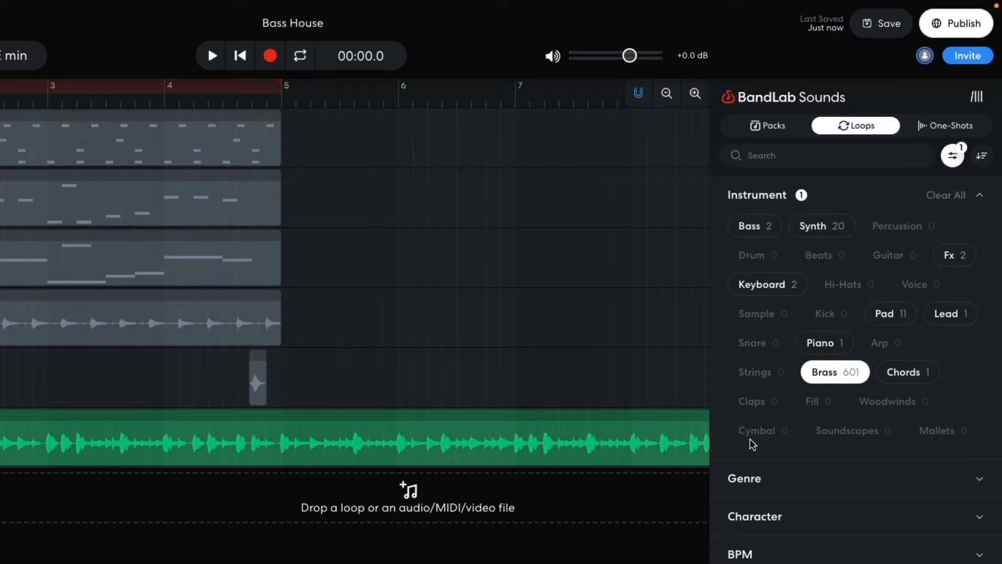
left_click(757, 479)
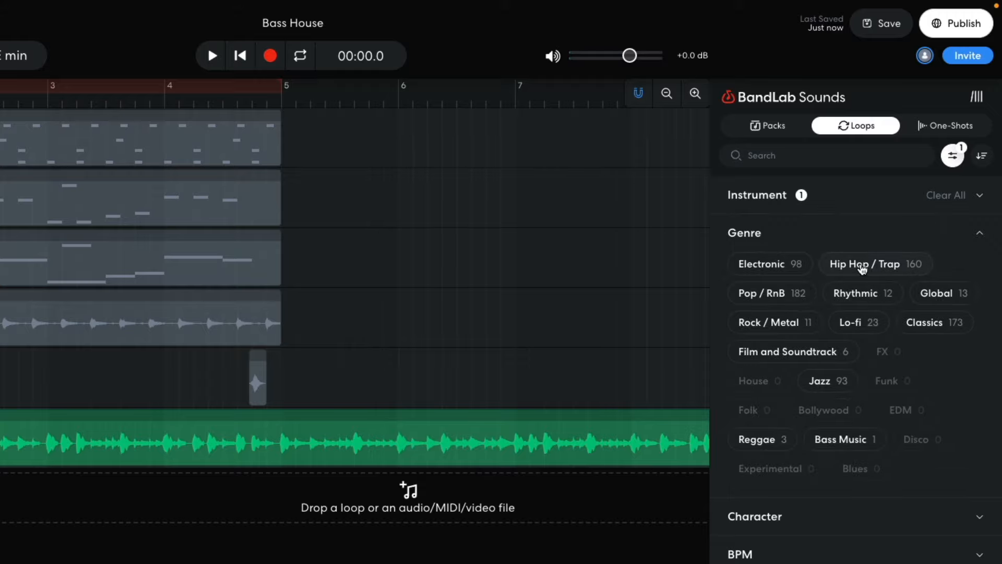
left_click(863, 266)
left_click(949, 157)
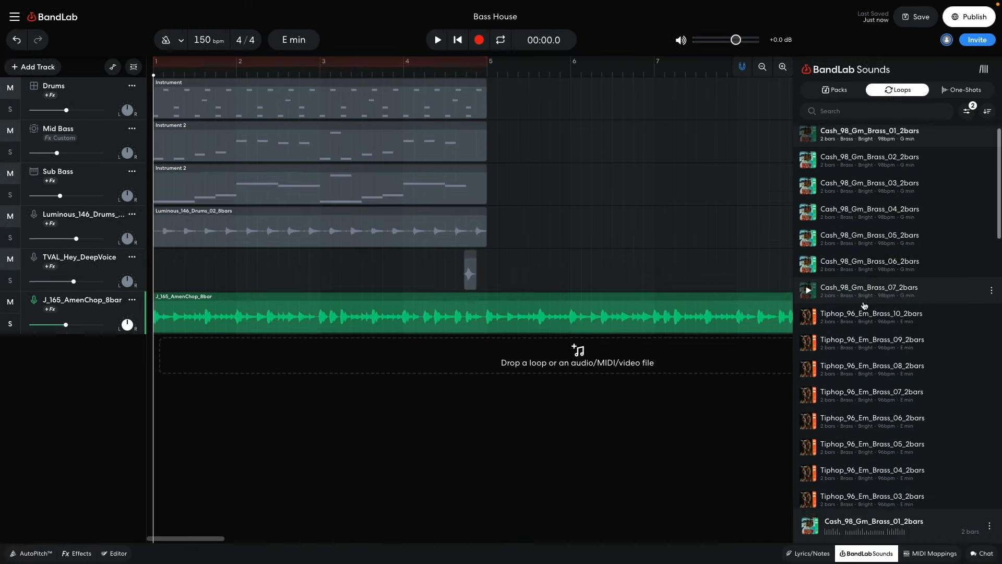
Step: Place the Detected_Key_148_Bm_Brass_4Bar loop on a new track at bar 1, lower its volume and play it
scroll(865, 306, "down", 3)
scroll(865, 305, "down", 5)
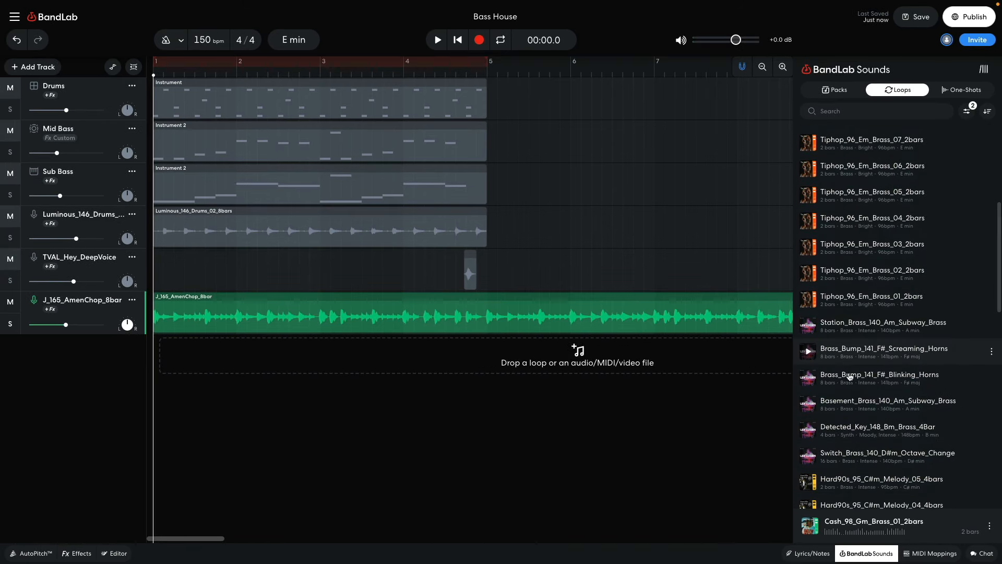
left_click_drag(842, 429, 162, 358)
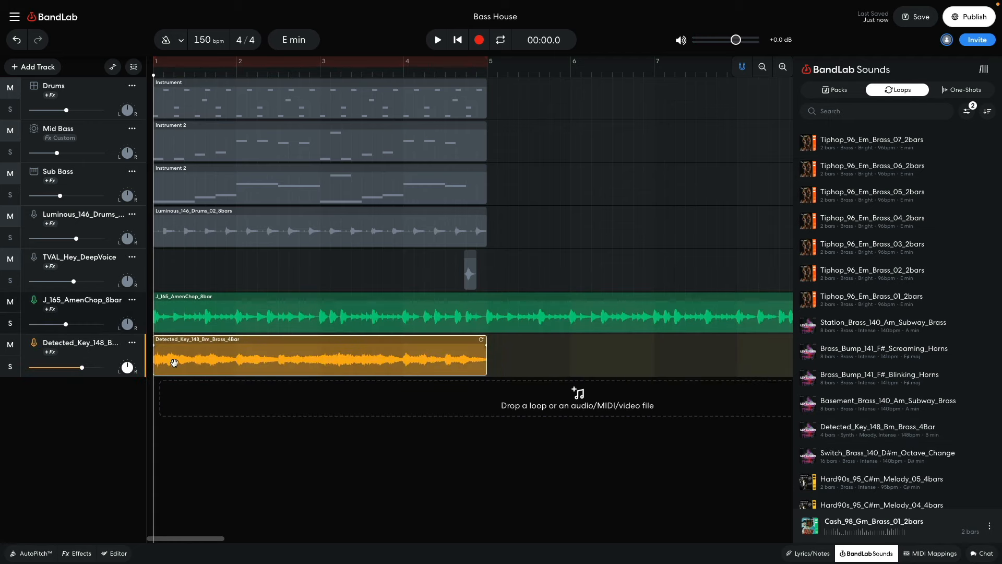
mouse_move(81, 367)
key("space")
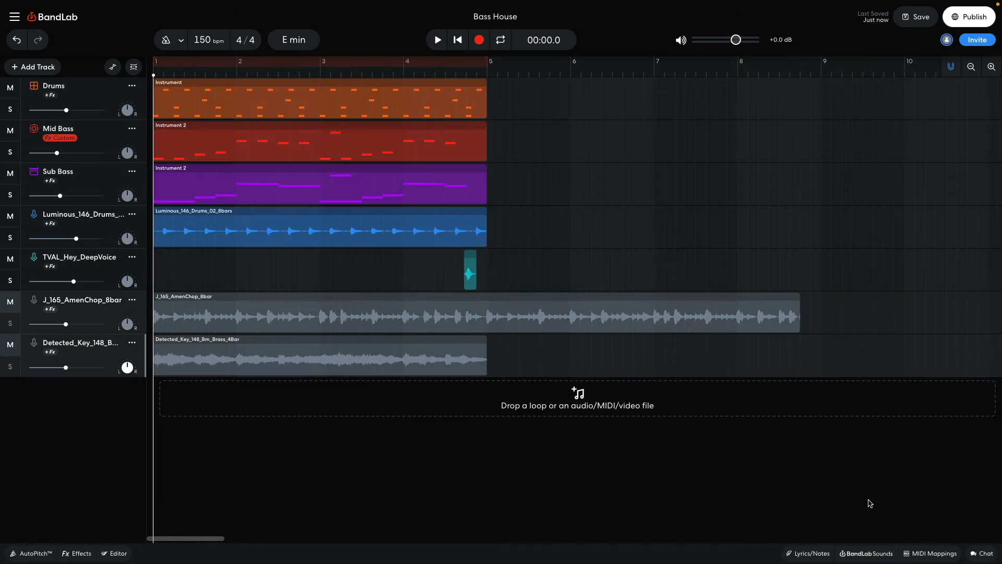
Step: Clear the loop filters and search the loops for "riser"
left_click(866, 553)
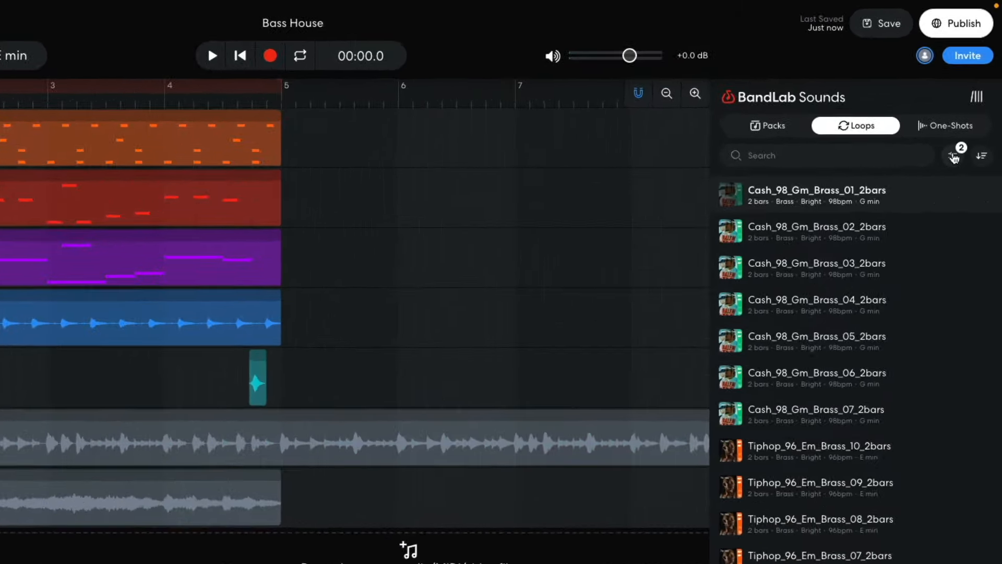
left_click(953, 155)
left_click(940, 226)
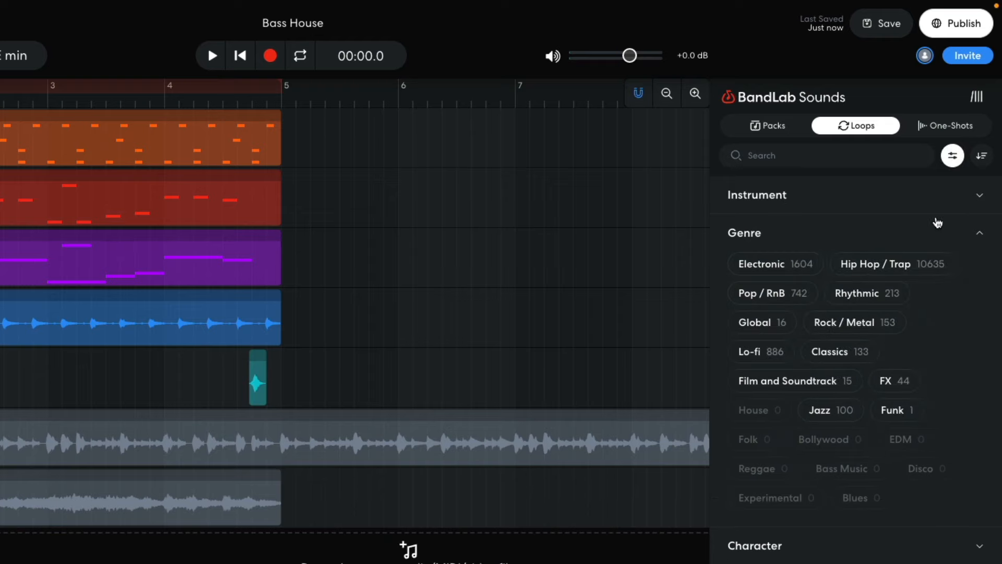
left_click(953, 157)
left_click(829, 160)
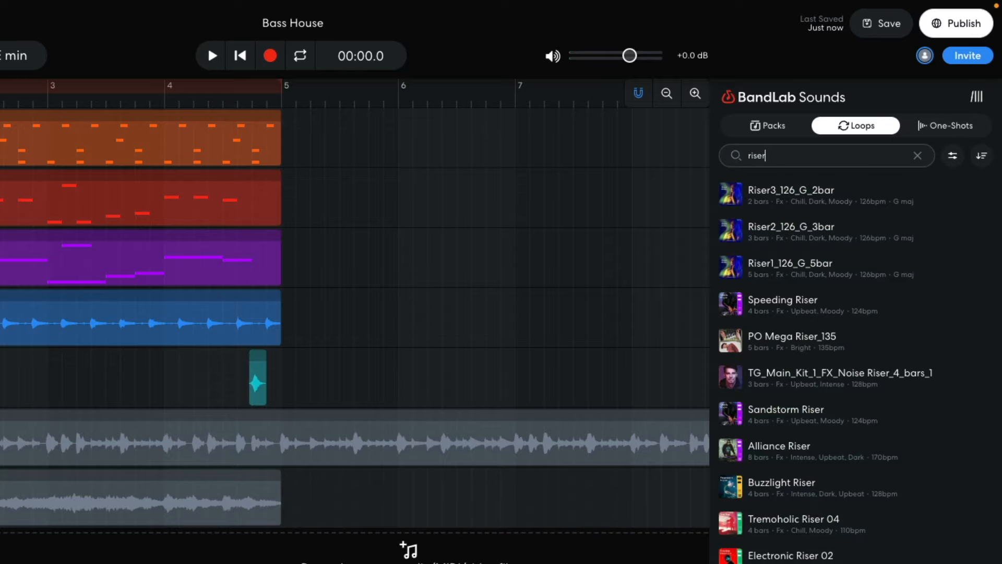
Step: Place the Speeding Riser loop on a new track at bar 1 and play it
left_click_drag(730, 303, 0, 562)
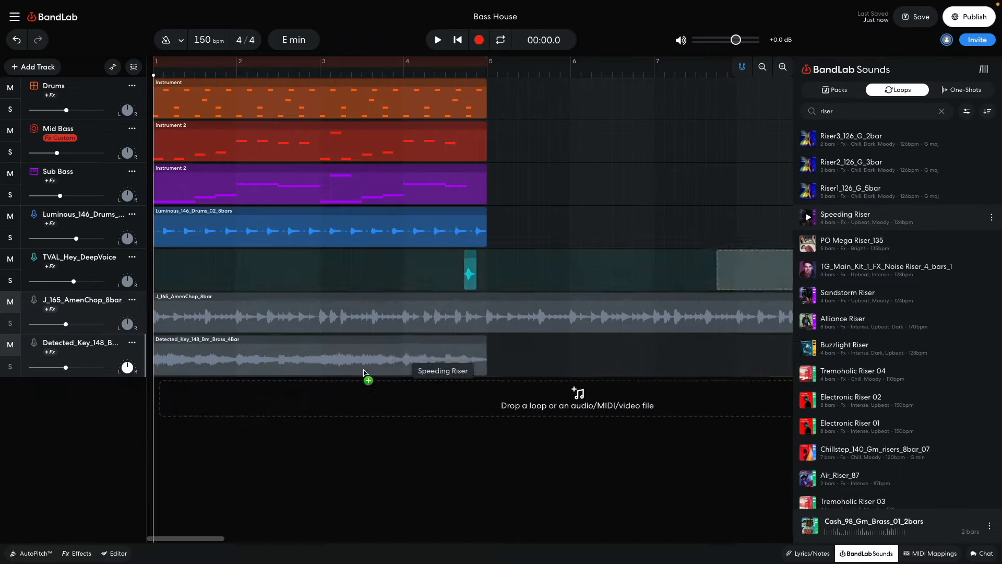
left_click_drag(172, 402, 174, 403)
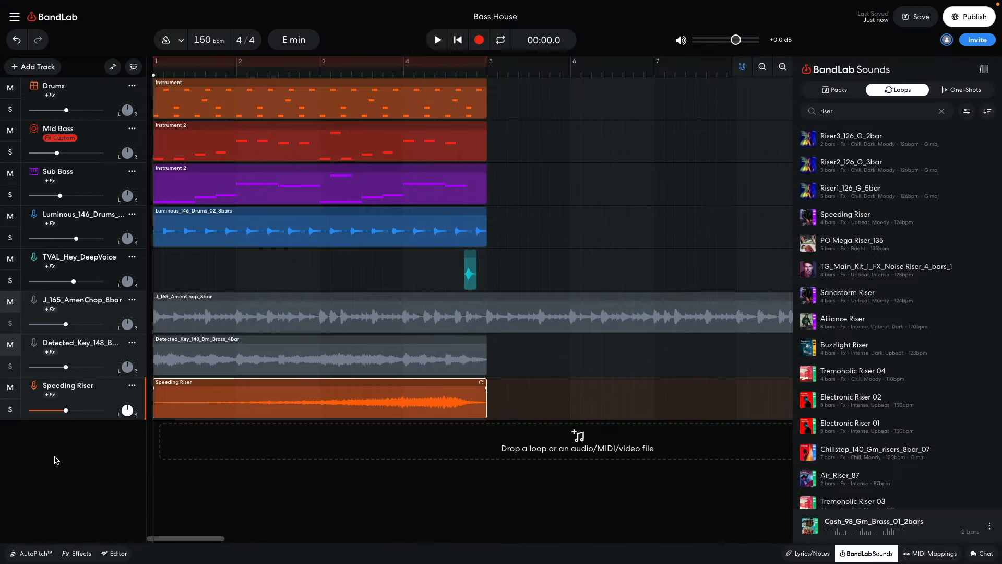
key("space")
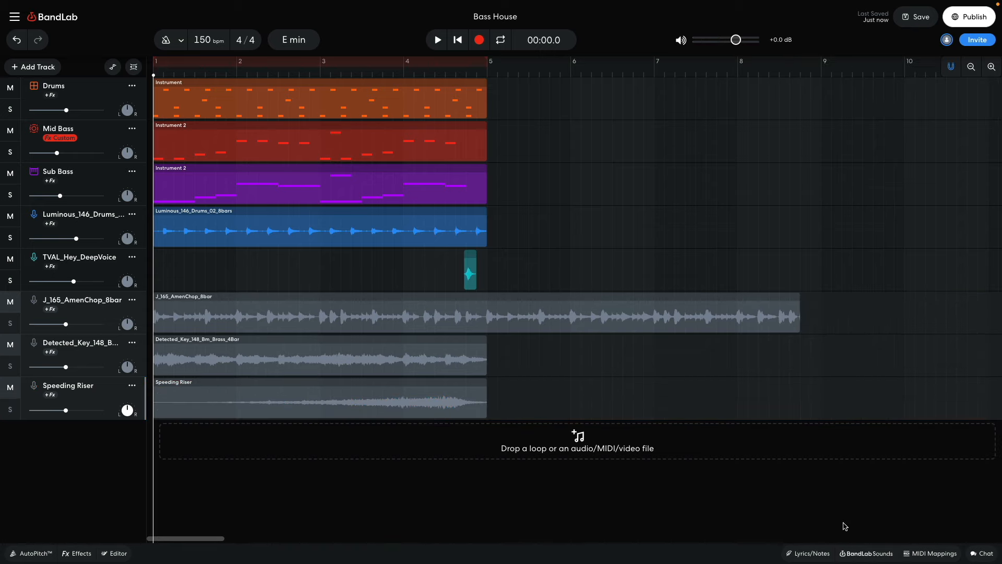
Step: Search the loops for "snare roll", place FL_ISH_Kit02_122_Fx_Loop_Snare_Roll on a new track at bar 1 and play it
left_click(867, 554)
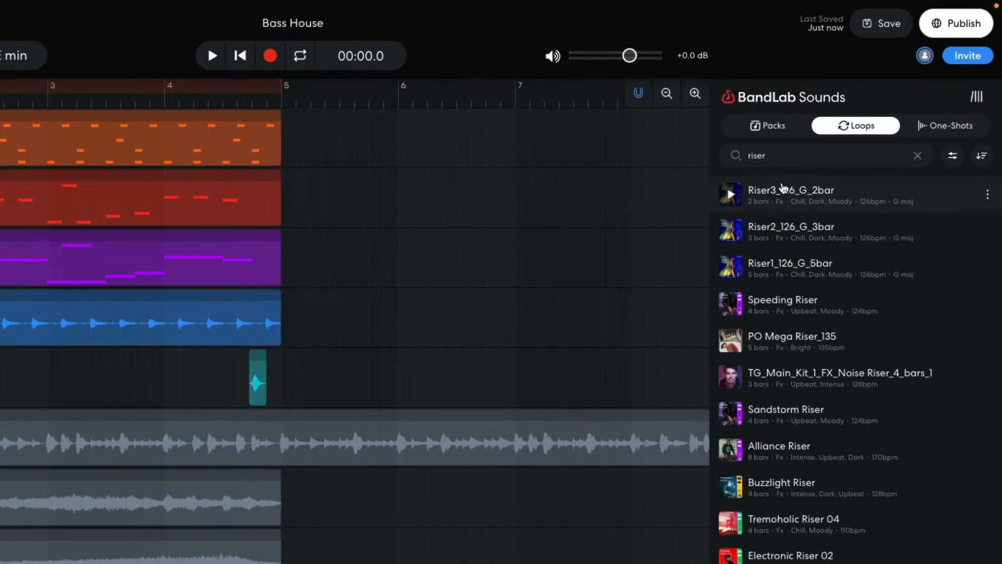
double_click(792, 155)
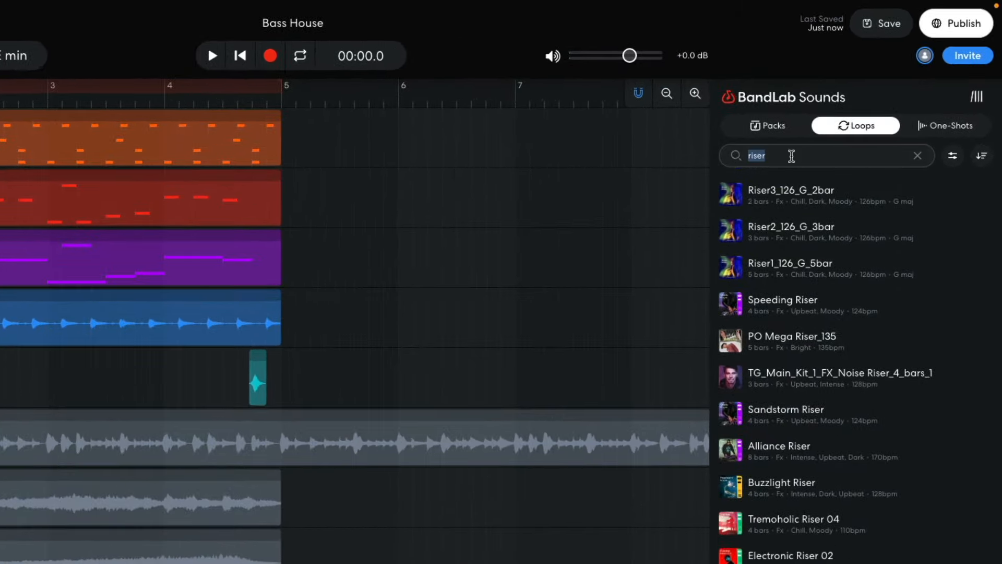
type("snare roll")
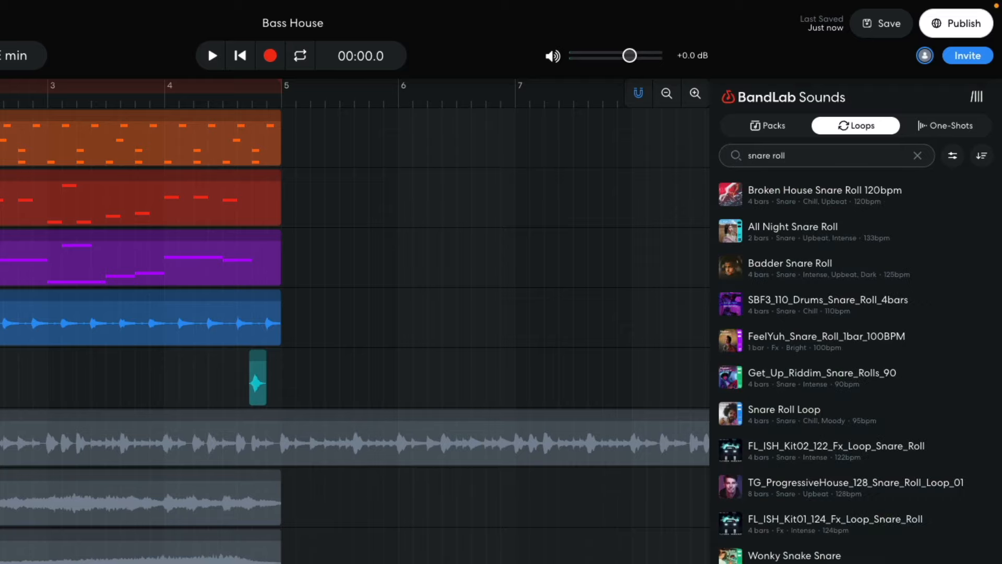
left_click_drag(736, 444, 173, 441)
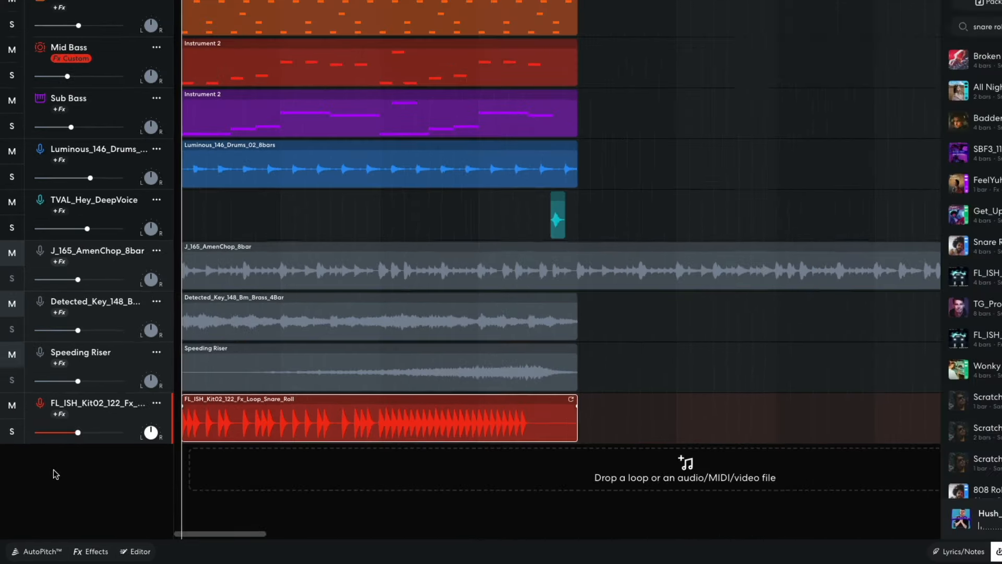
key("space")
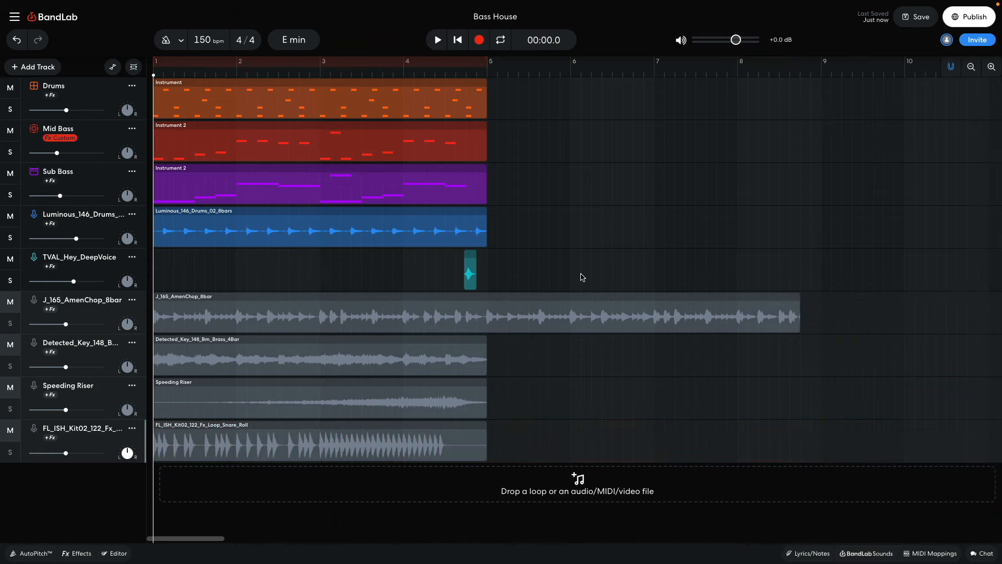
Step: Clear all filters from the BandLab Sounds one-shots and search them for "rim"
left_click(846, 552)
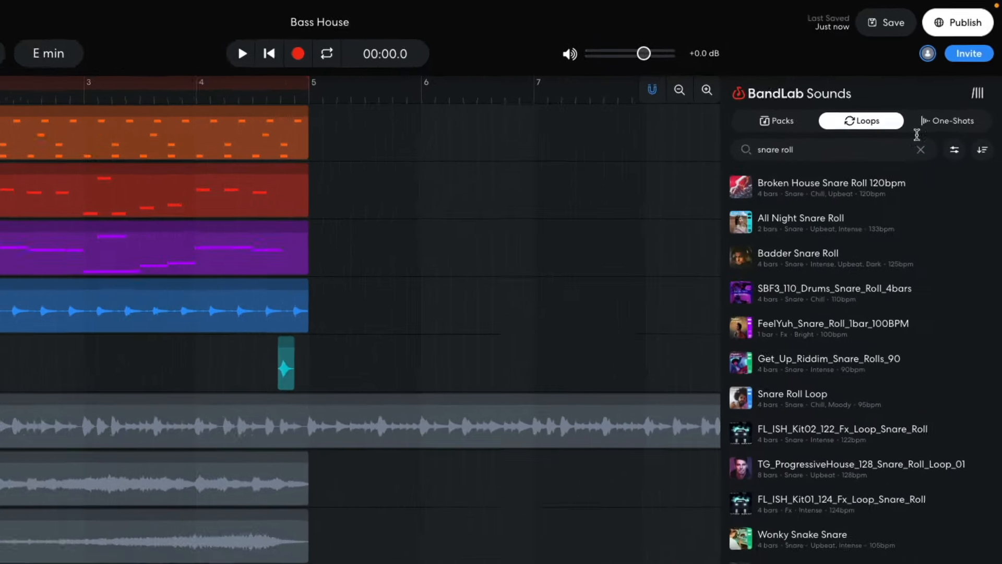
left_click(966, 89)
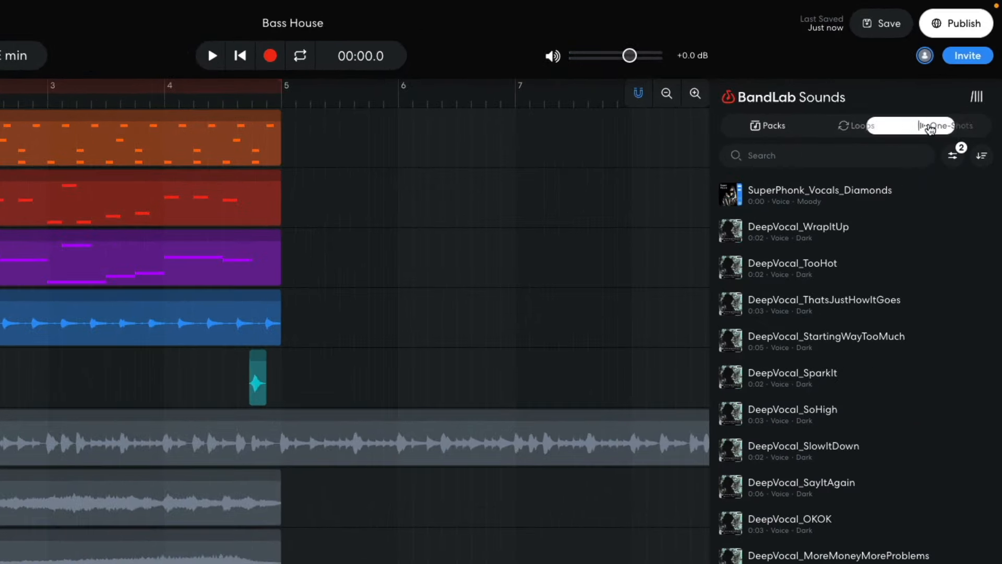
left_click(967, 111)
left_click(947, 195)
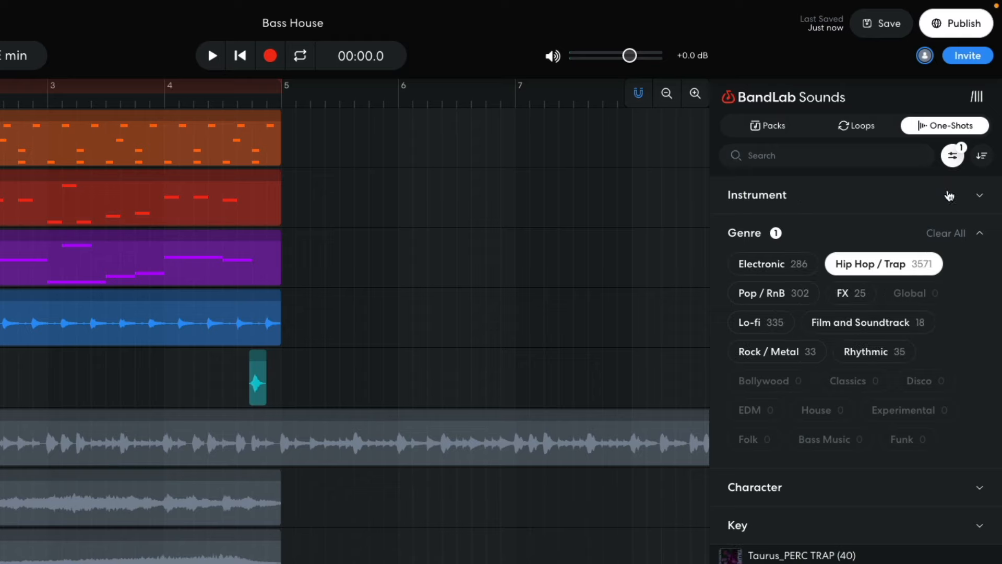
left_click(947, 234)
left_click(952, 157)
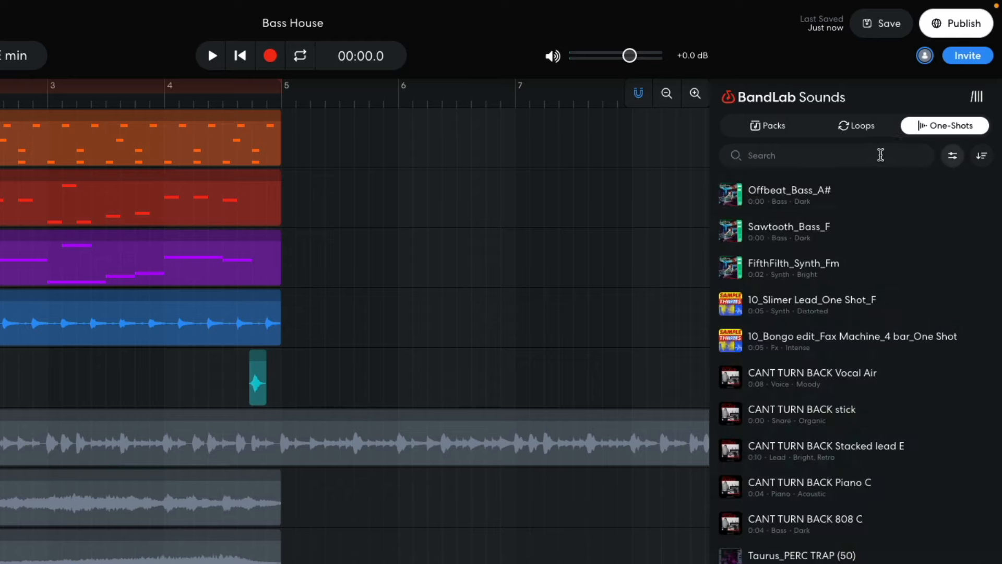
left_click(863, 156)
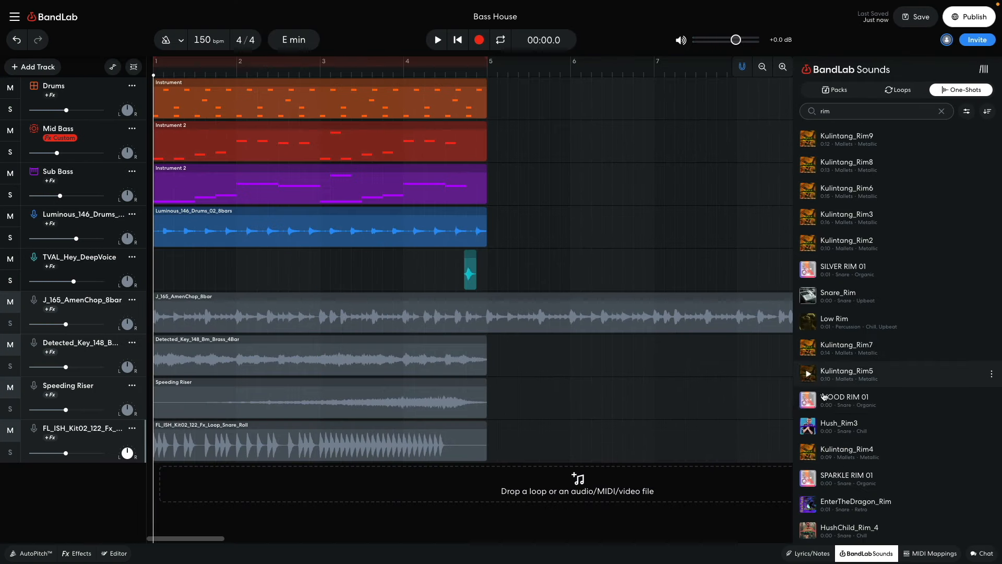
Step: Preview the Hush_Rim3 one-shot, add a new Sampler track and load the sample onto its V pad
left_click(808, 427)
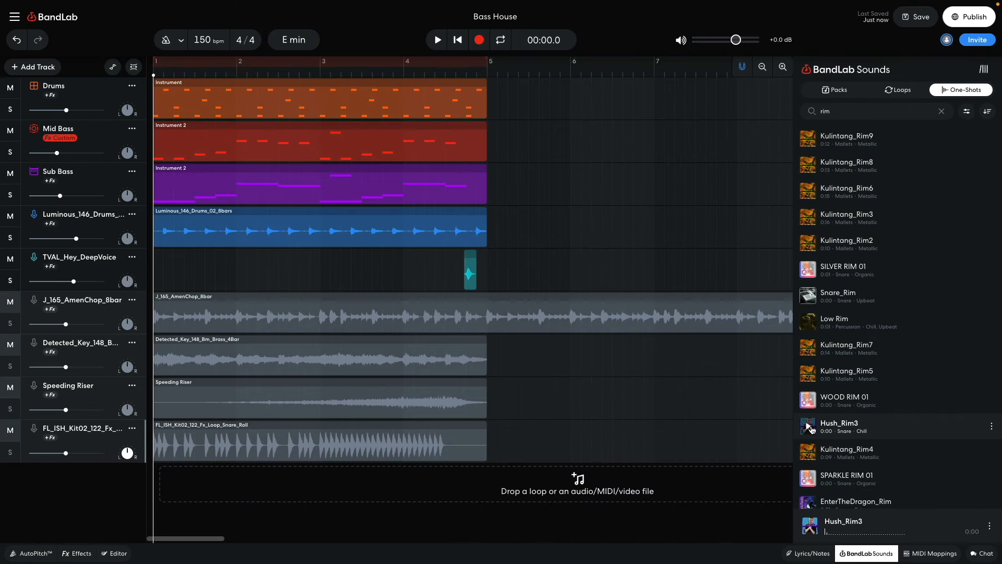
left_click(42, 67)
left_click(72, 227)
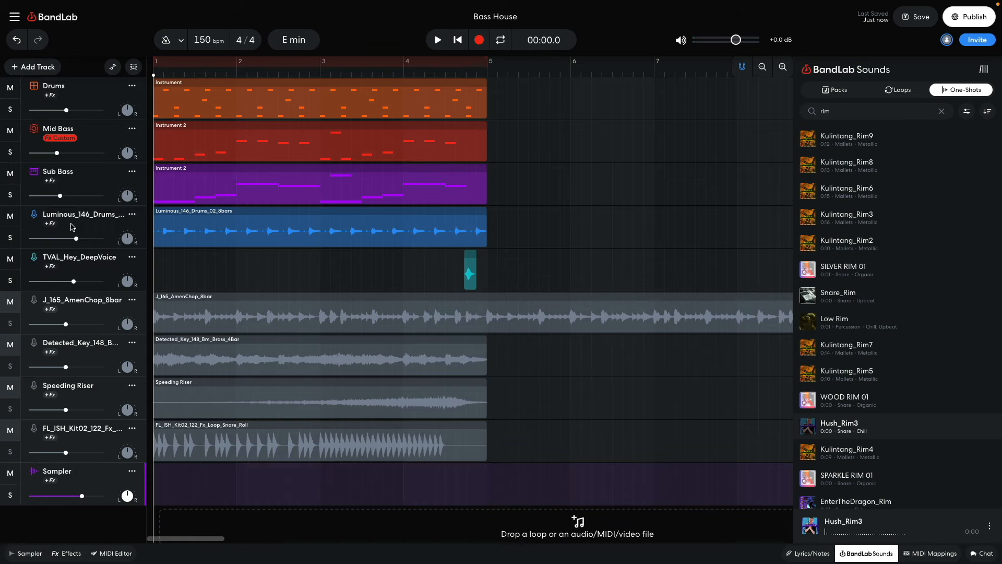
left_click(32, 555)
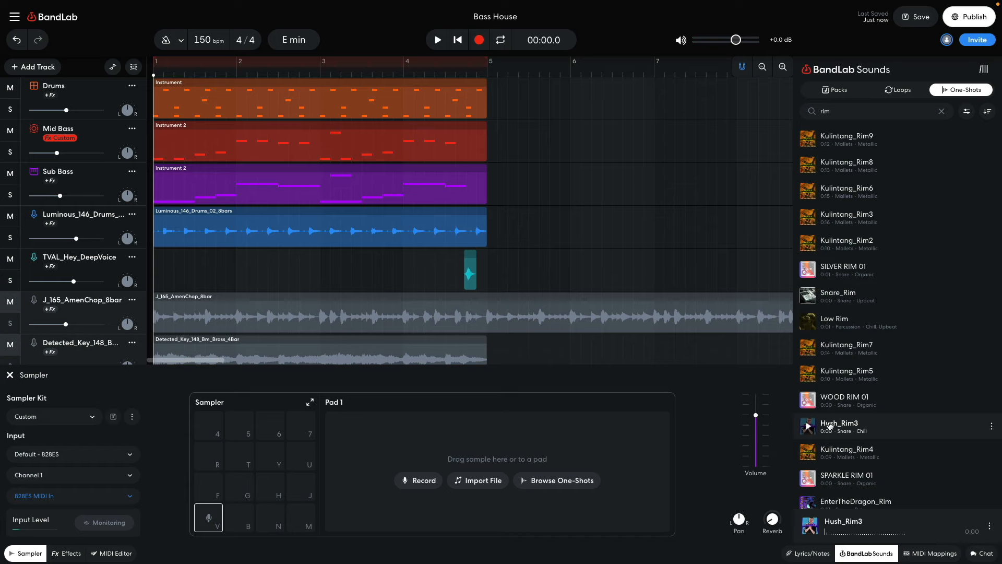
left_click_drag(830, 426, 207, 520)
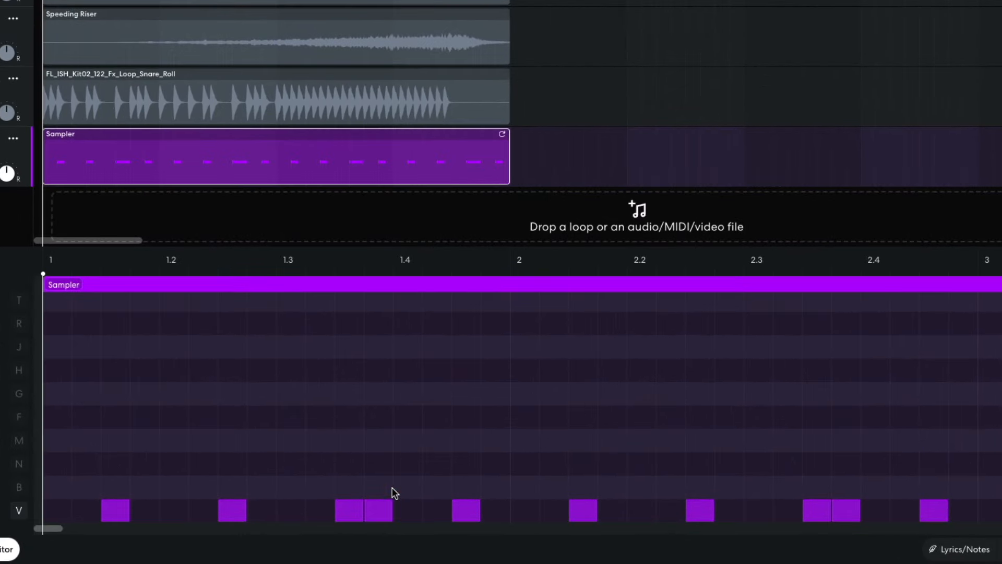
Step: Play back the four-bar rim shot pattern, stop it, and play the full song arrangement from bar 1
key("space")
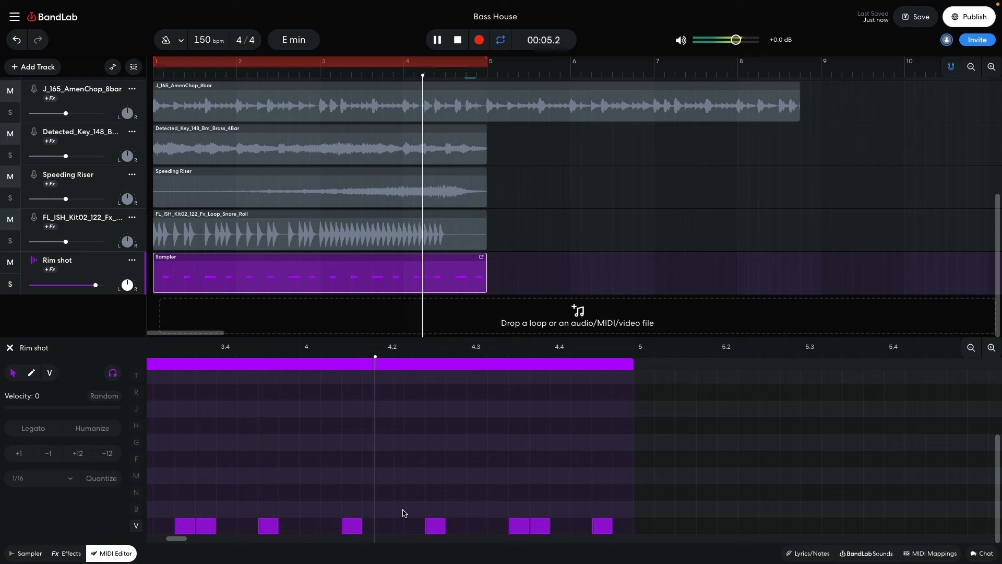
key("space")
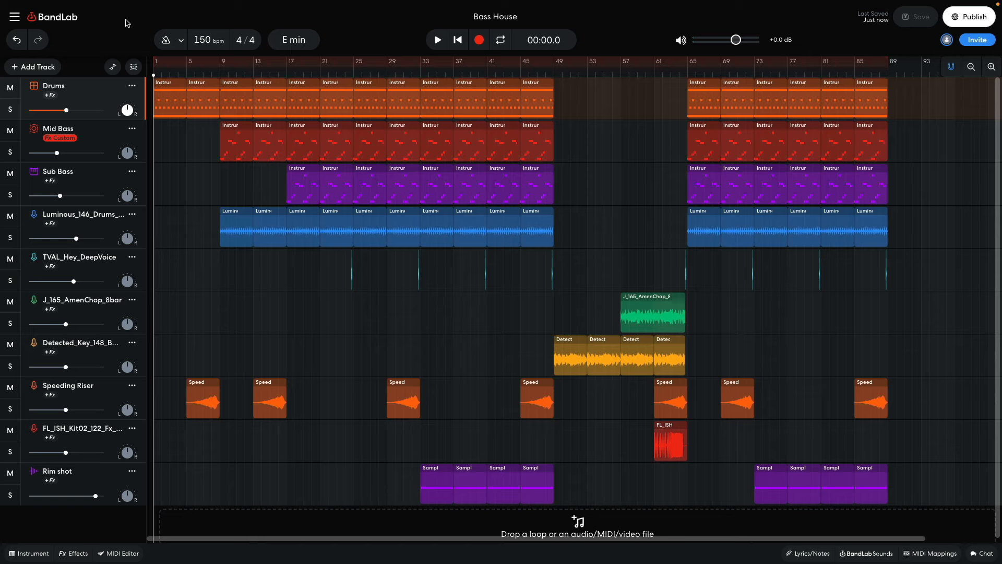
key("space")
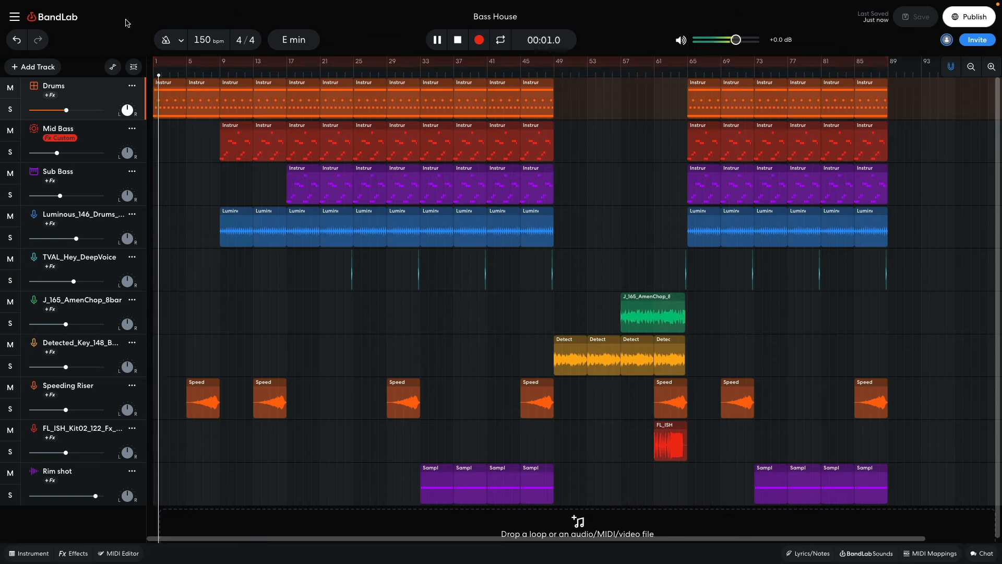